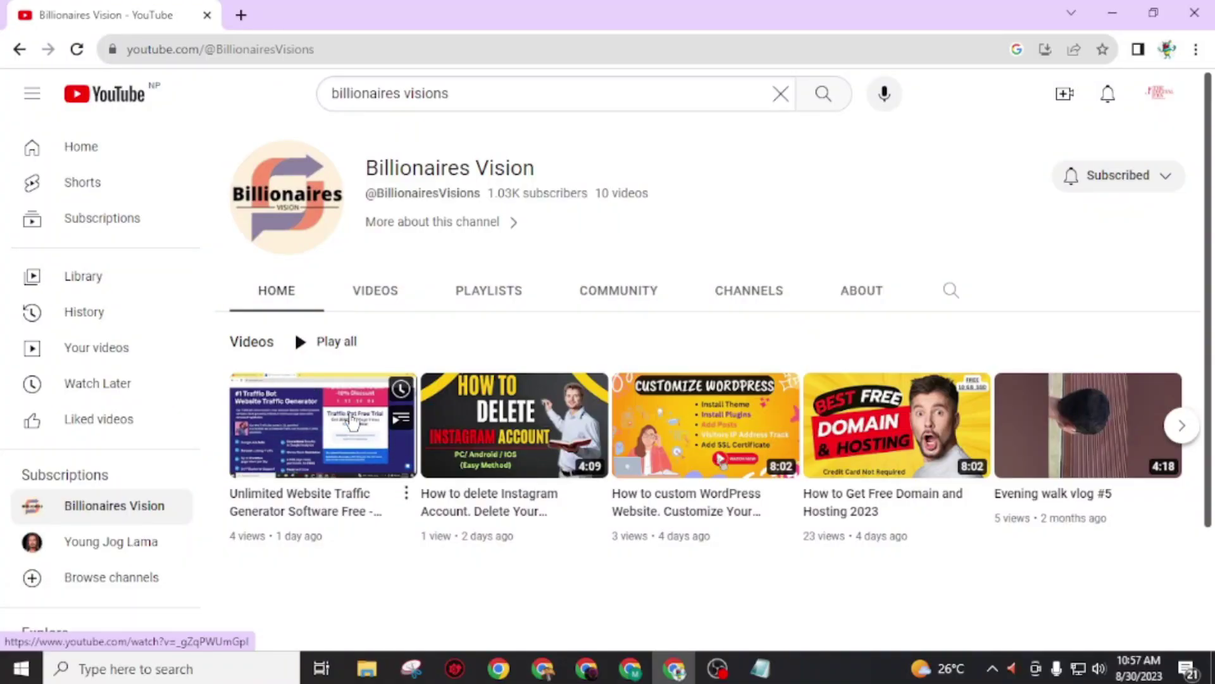
Step: Search Google for 'aeonfree' in a new tab and open the AeonFree free web hosting homepage
{"action": "left_click", "coordinate": [241, 14]}
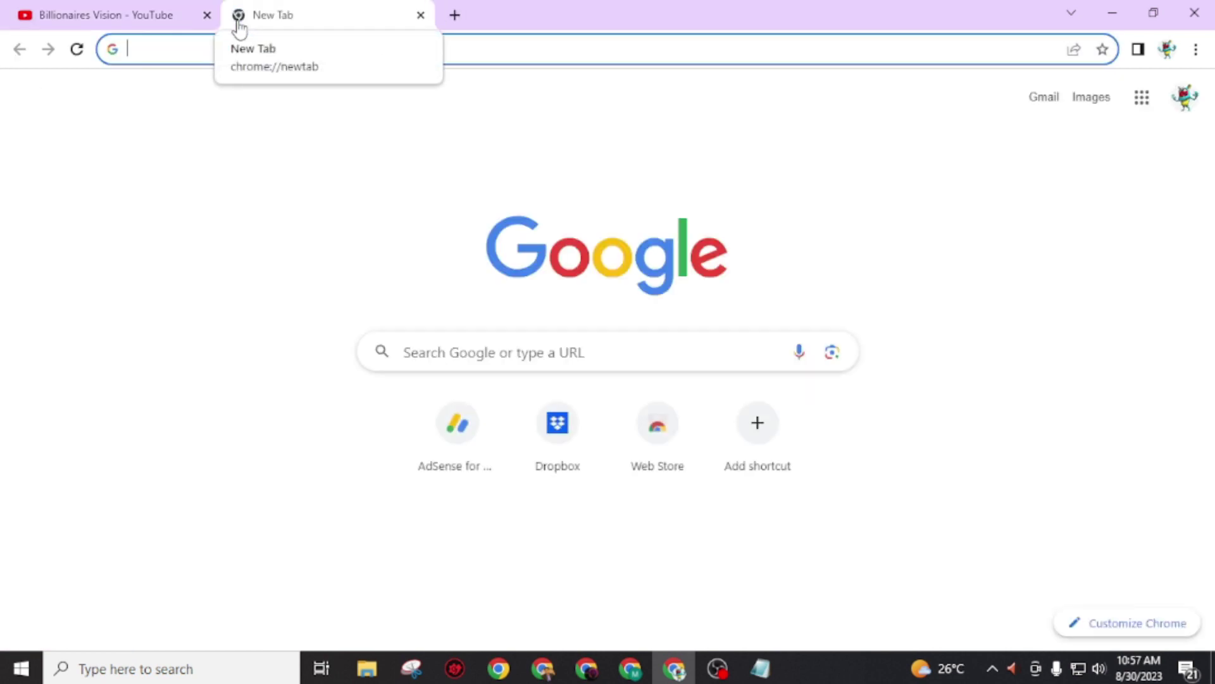
{"action": "type", "text": "aeonfr"}
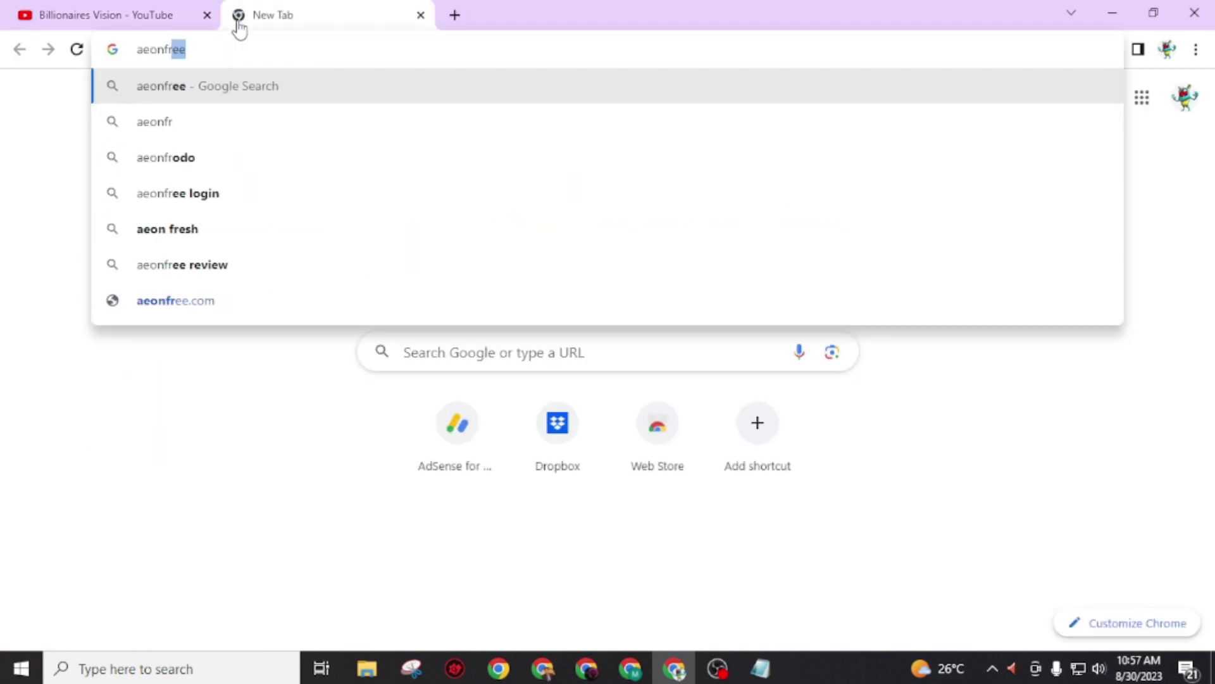
{"action": "key", "text": "Return"}
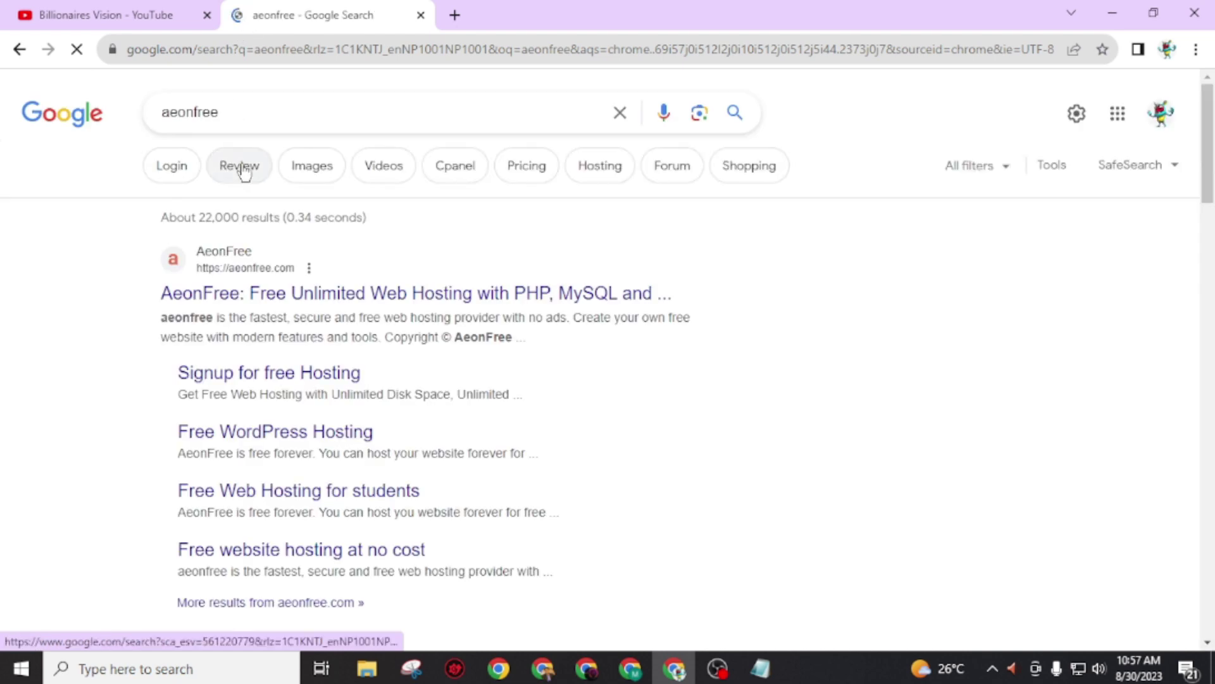
{"action": "left_click", "coordinate": [202, 305]}
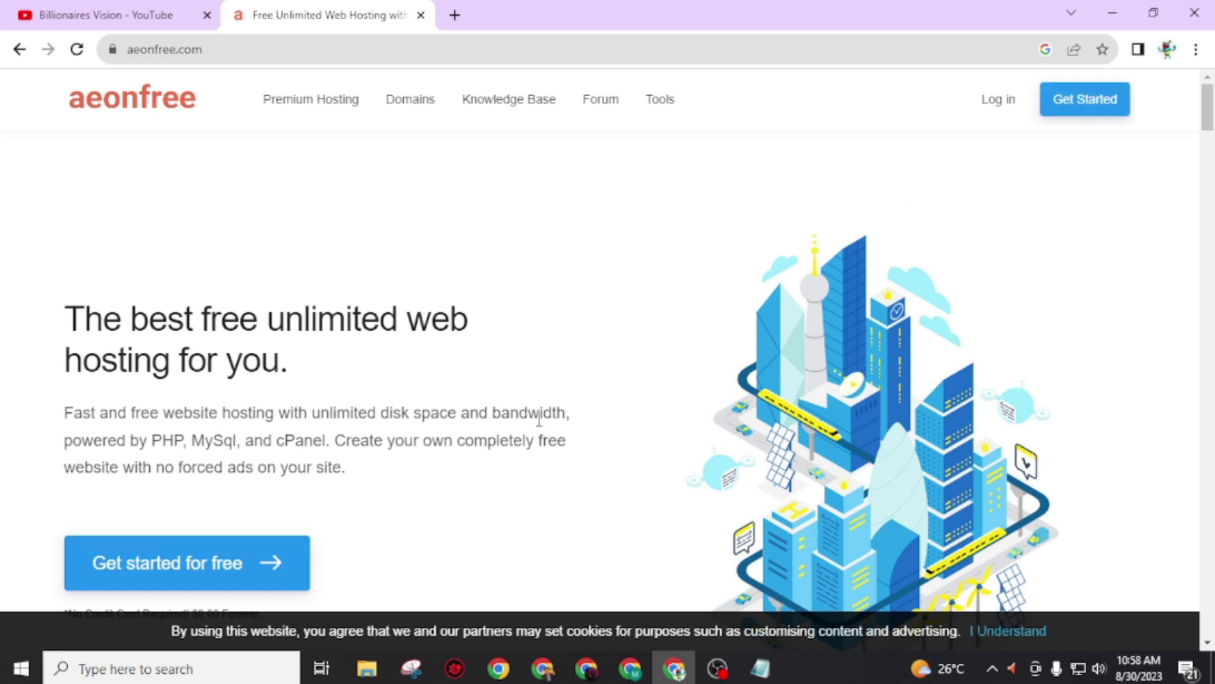
Step: Start the free signup, close the ad, and fill in first name, email and password
{"action": "left_click", "coordinate": [162, 577]}
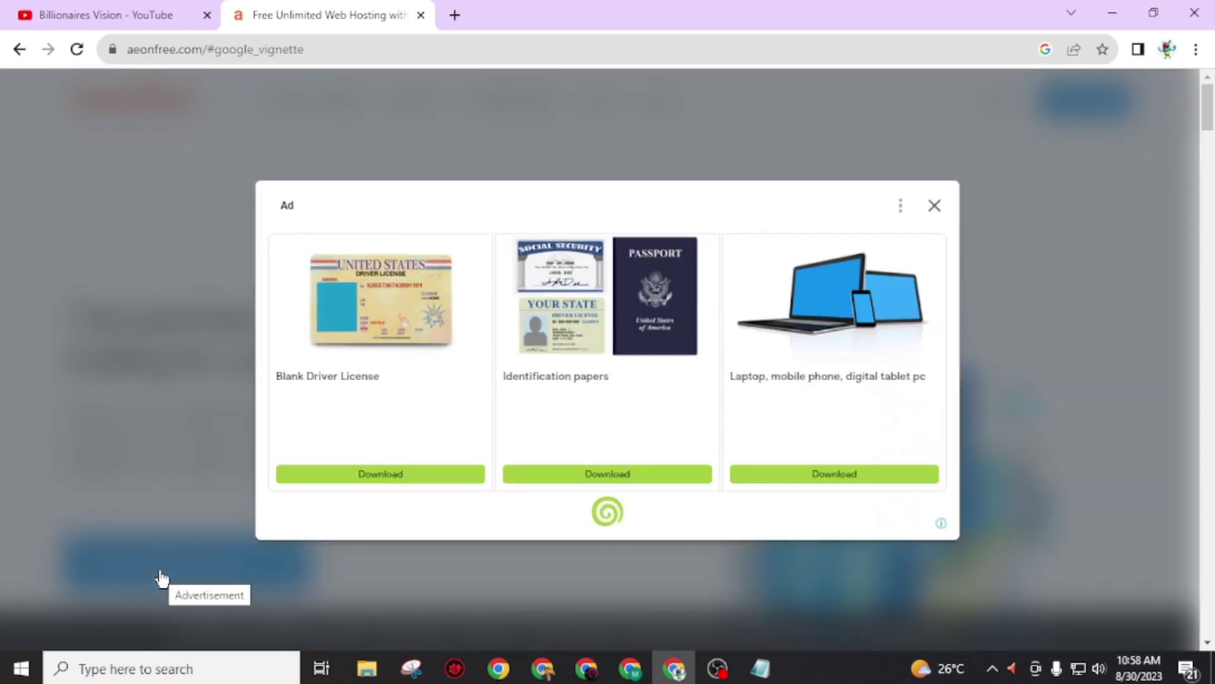
{"action": "left_click", "coordinate": [941, 209]}
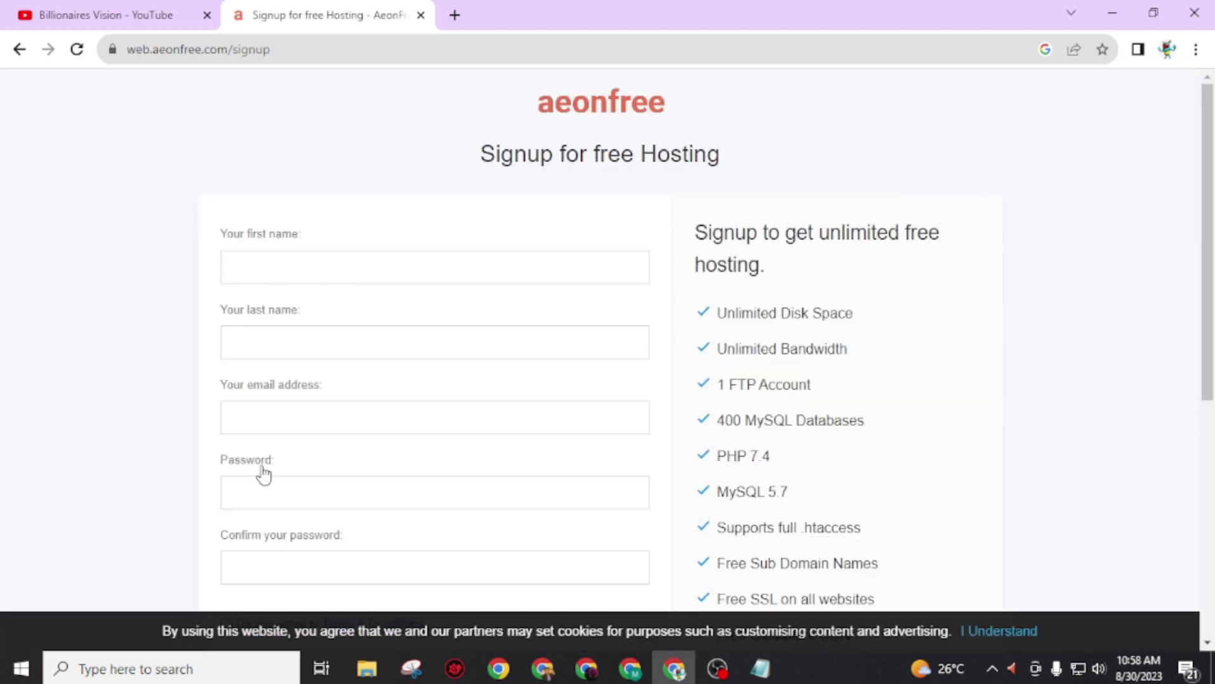
{"action": "left_click", "coordinate": [298, 274]}
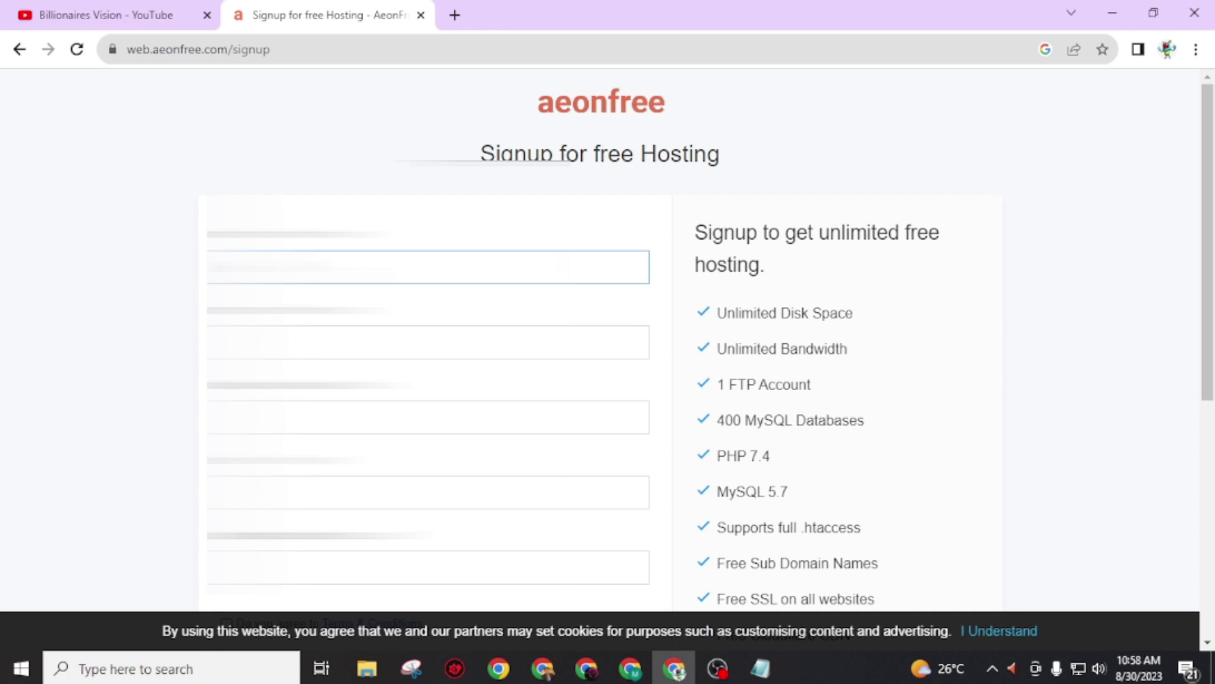
{"action": "left_click", "coordinate": [427, 417]}
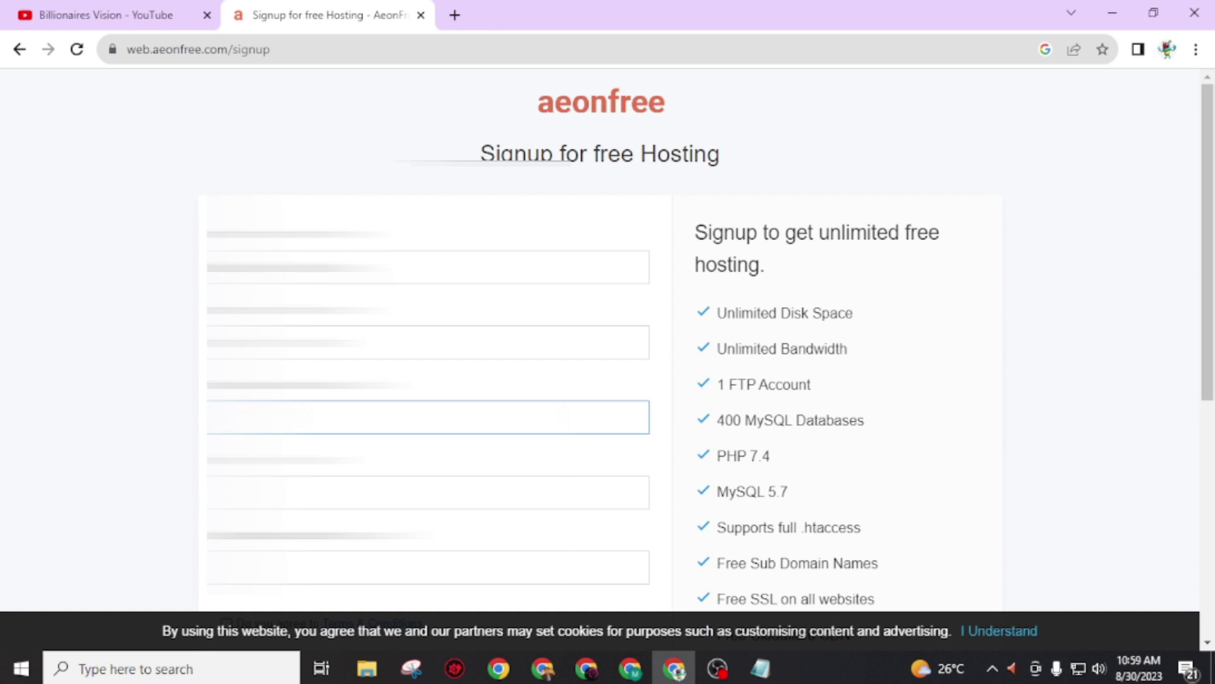
{"action": "scroll", "coordinate": [428, 380], "scroll_direction": "down", "scroll_amount": 1}
{"action": "key", "text": "Tab"}
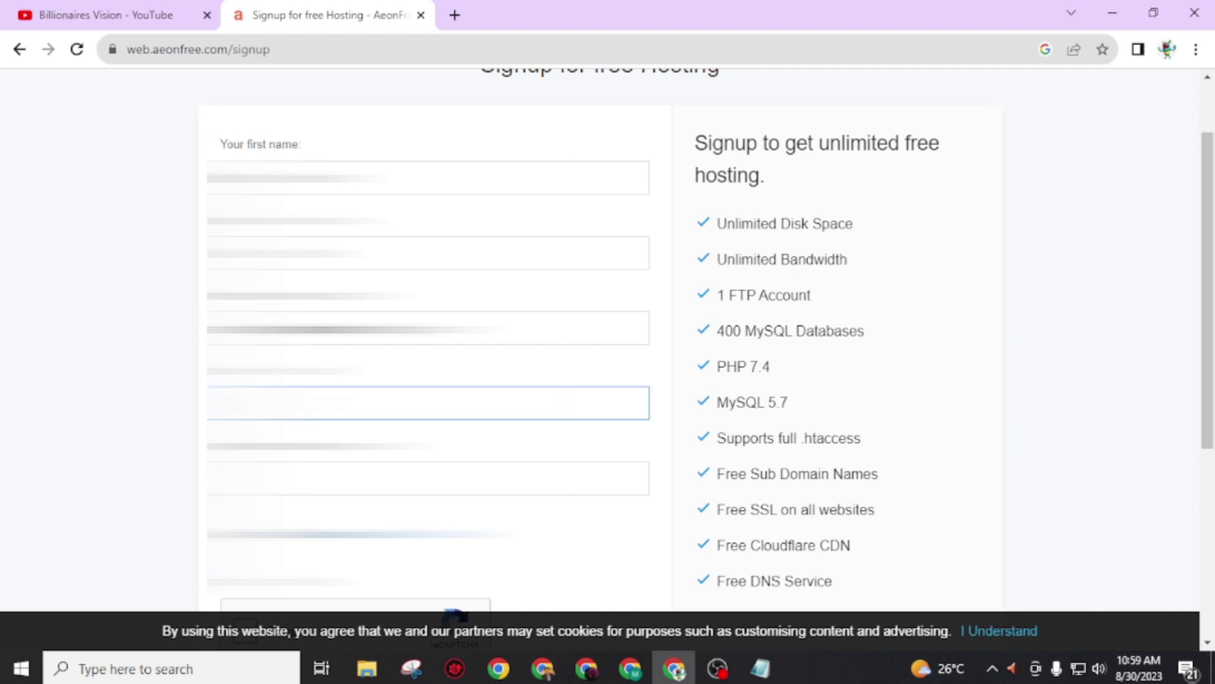
{"action": "scroll", "coordinate": [184, 472], "scroll_direction": "down", "scroll_amount": 1}
Step: Accept the Terms & Conditions after reading the terms of service in a separate tab
{"action": "left_click", "coordinate": [226, 446]}
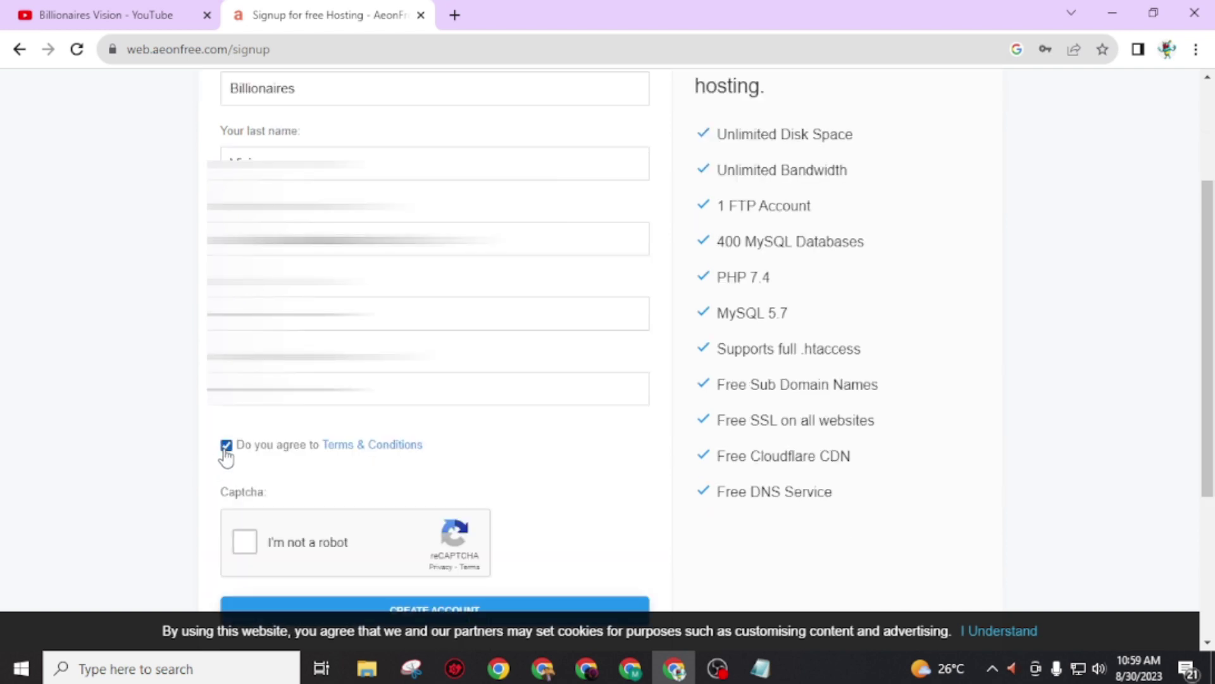
{"action": "right_click", "coordinate": [368, 449]}
{"action": "left_click", "coordinate": [414, 469]}
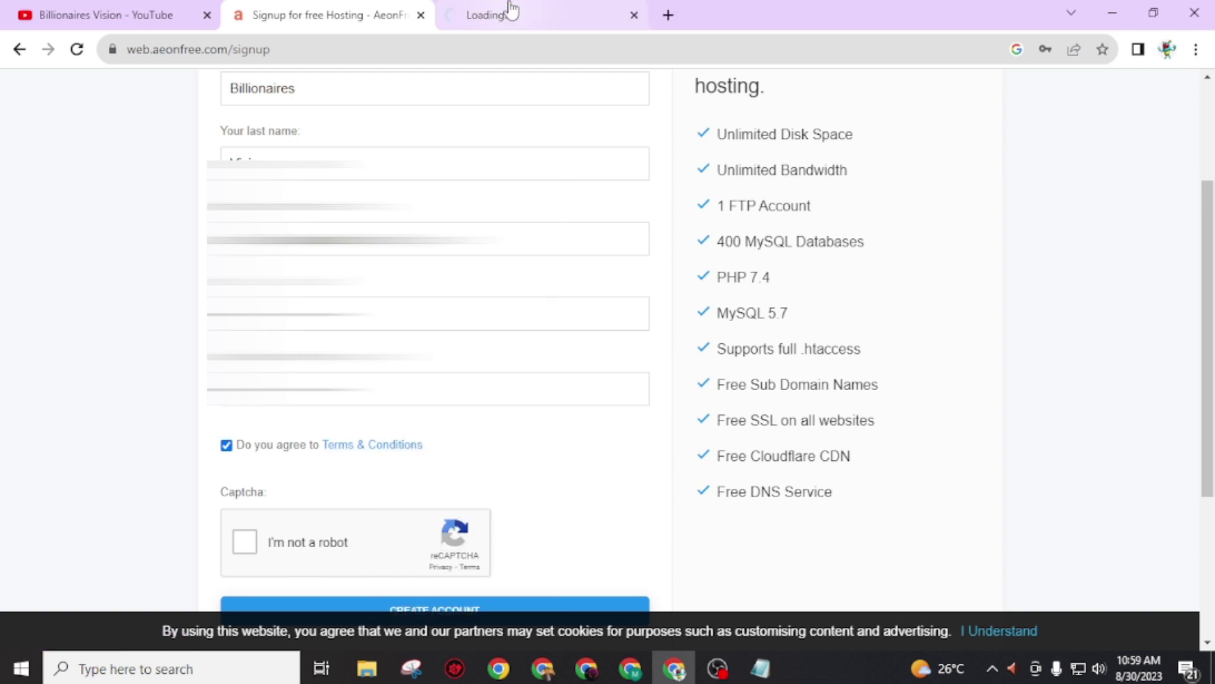
{"action": "left_click", "coordinate": [507, 9]}
{"action": "left_click", "coordinate": [361, 9]}
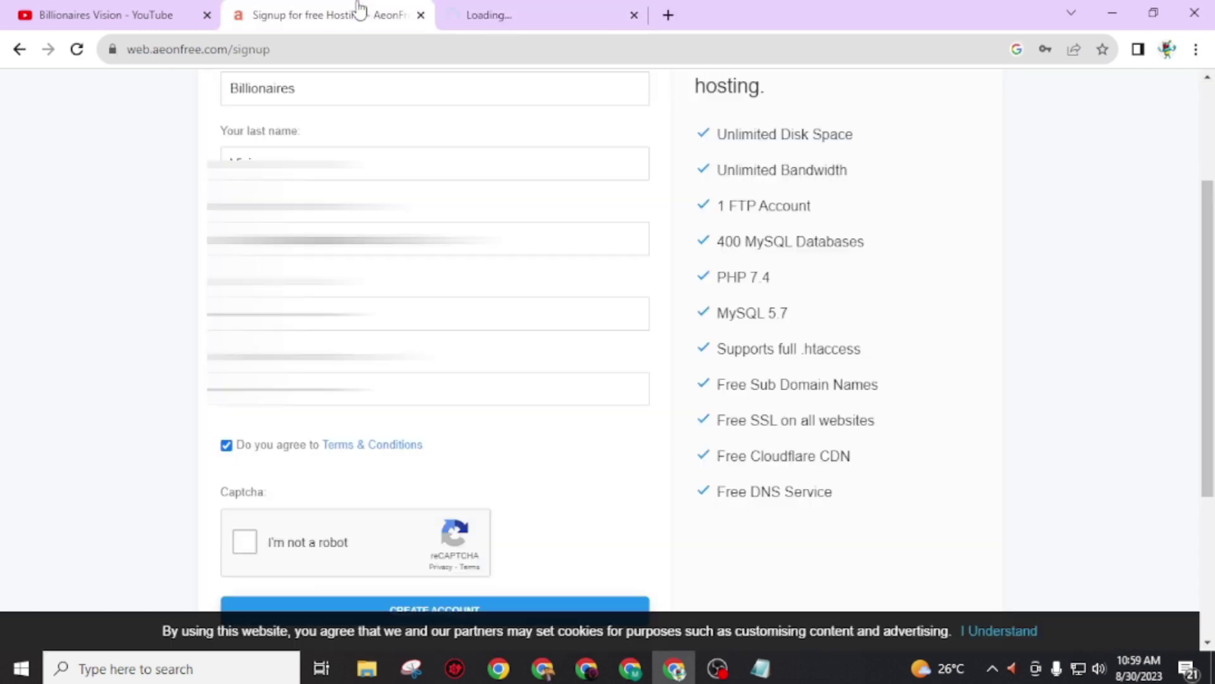
{"action": "left_click", "coordinate": [556, 10]}
{"action": "scroll", "coordinate": [273, 387], "scroll_direction": "down", "scroll_amount": 12}
{"action": "scroll", "coordinate": [288, 506], "scroll_direction": "up", "scroll_amount": 12}
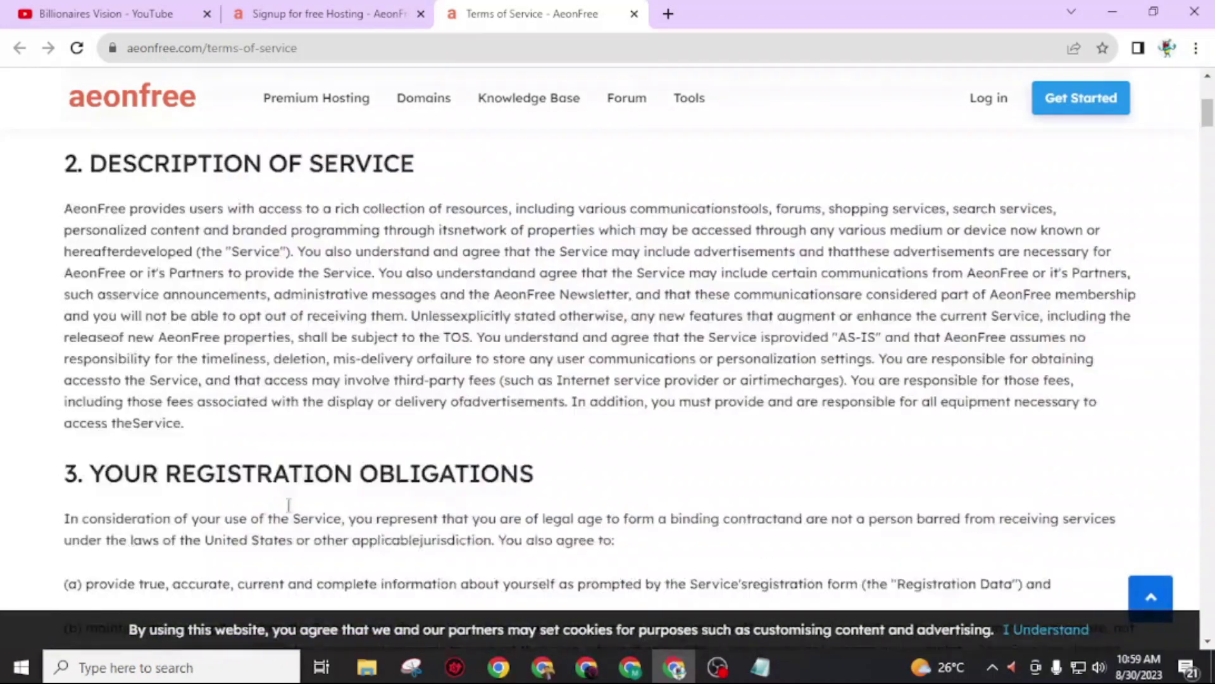
{"action": "left_click", "coordinate": [633, 14]}
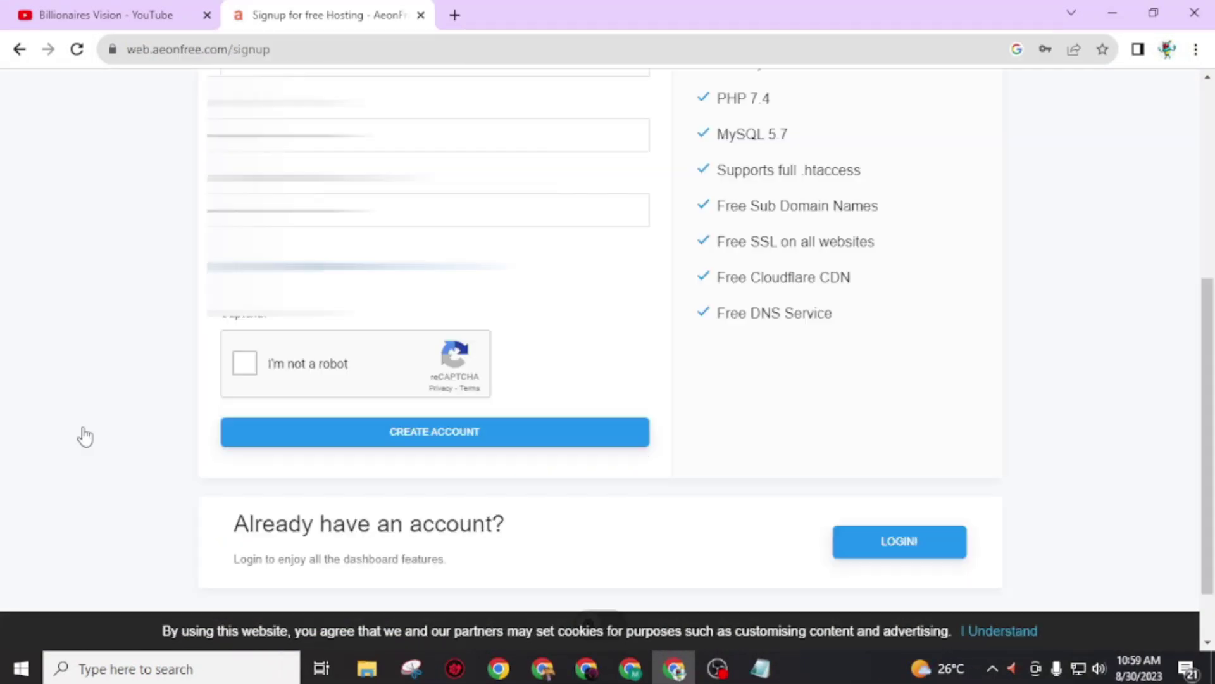
Step: Pass the reCAPTCHA, submit CREATE ACCOUNT, and decline saving the password
{"action": "left_click", "coordinate": [245, 365]}
{"action": "left_click", "coordinate": [404, 436]}
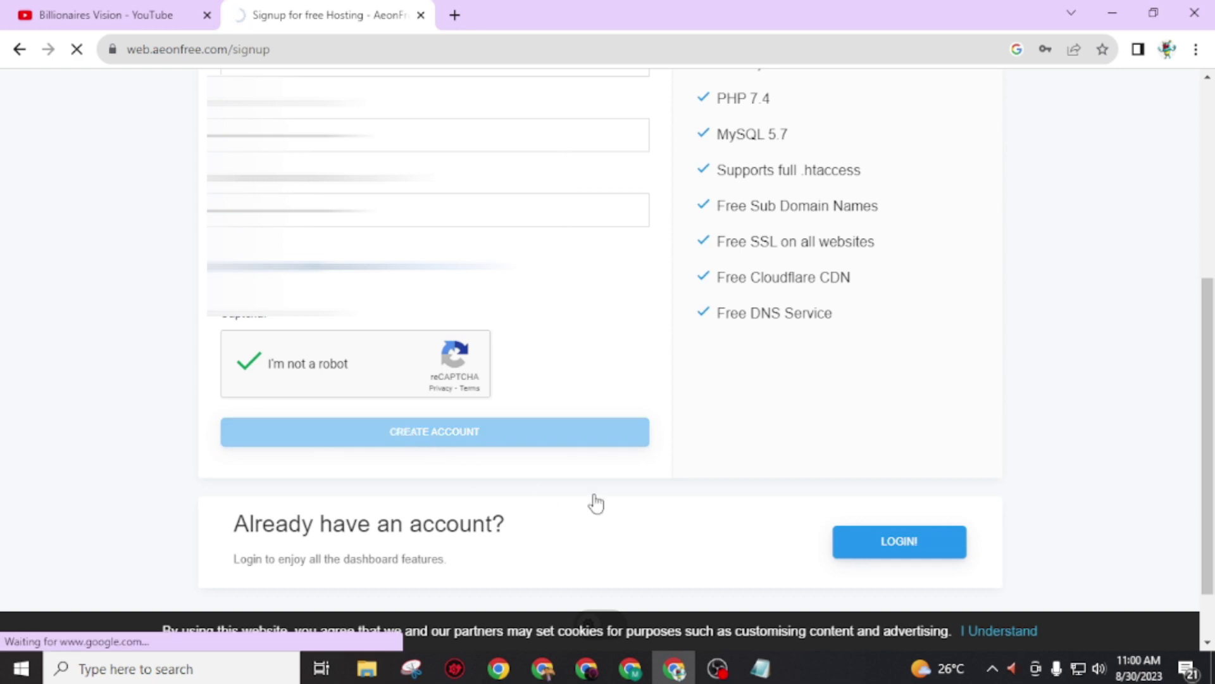
{"action": "scroll", "coordinate": [595, 503], "scroll_direction": "up", "scroll_amount": 1}
{"action": "scroll", "coordinate": [595, 503], "scroll_direction": "up", "scroll_amount": 1}
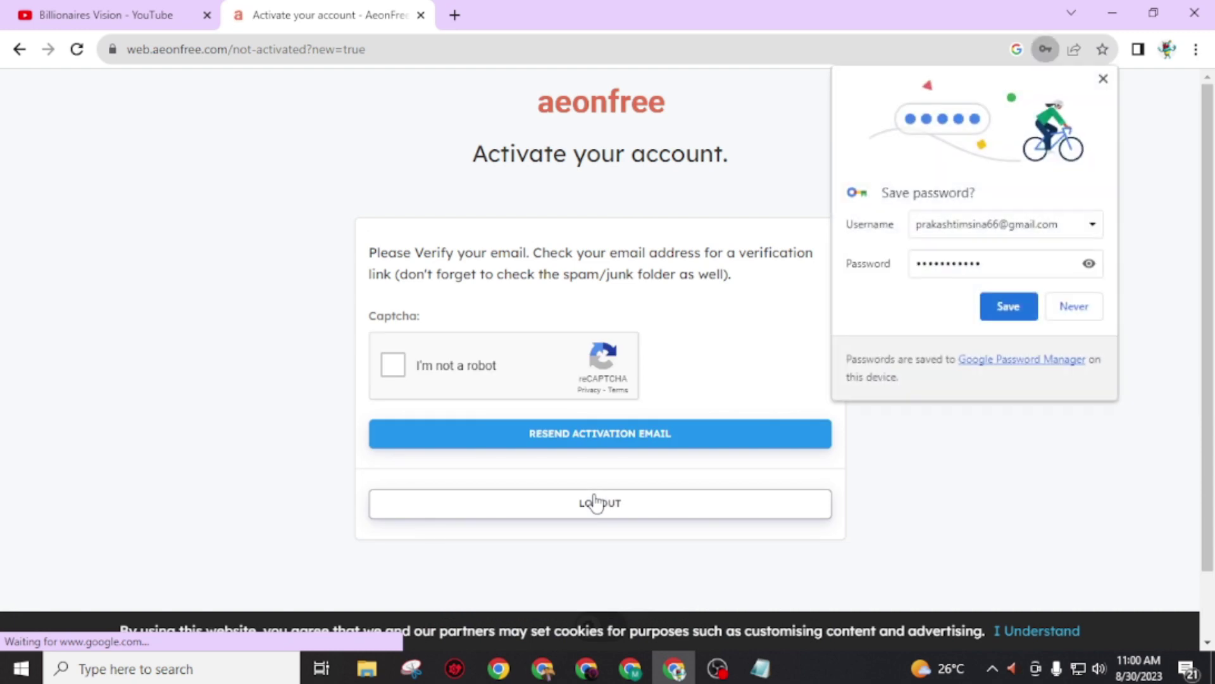
{"action": "left_click", "coordinate": [1102, 80]}
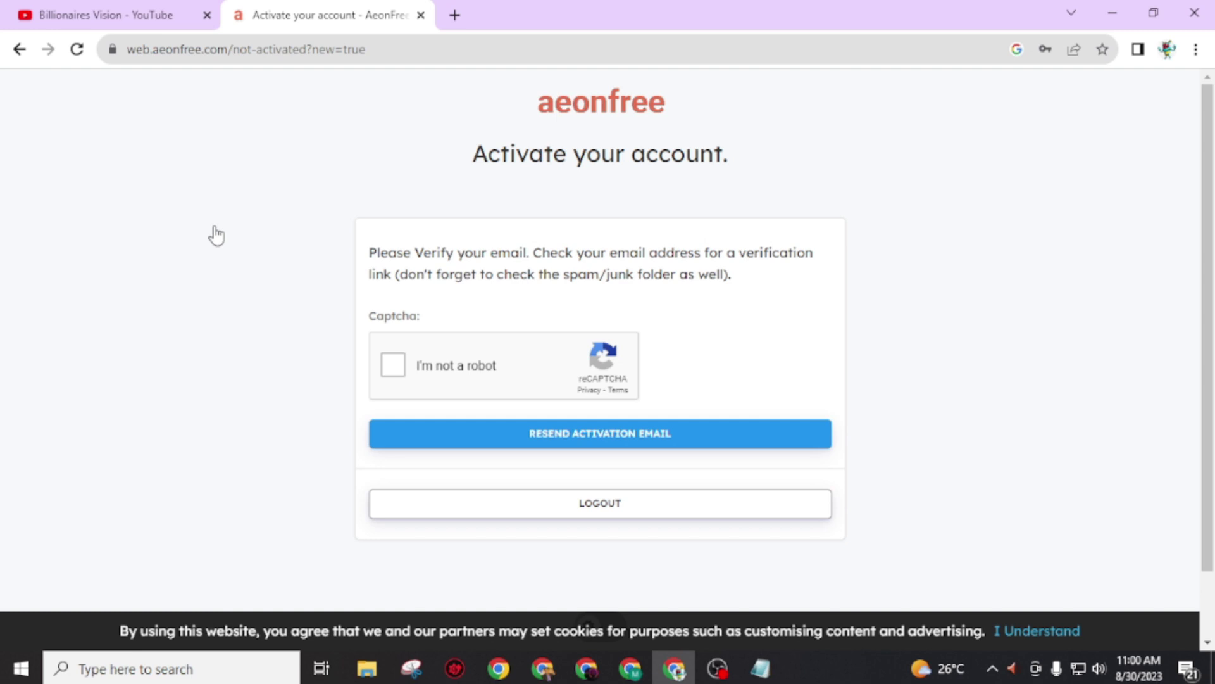
Step: Open Gmail in a new tab and follow the AeonFree Account Activation email's activation link
{"action": "left_click", "coordinate": [455, 15]}
{"action": "type", "text": "g"}
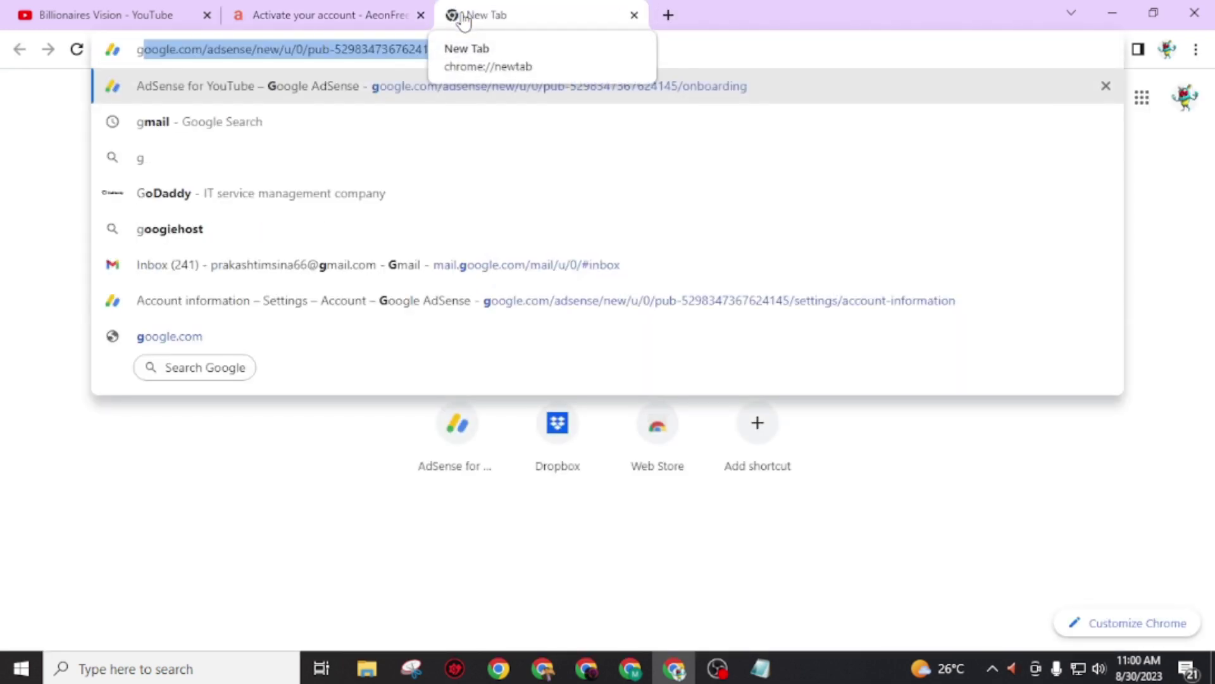
{"action": "type", "text": "mail"}
{"action": "key", "text": "Return"}
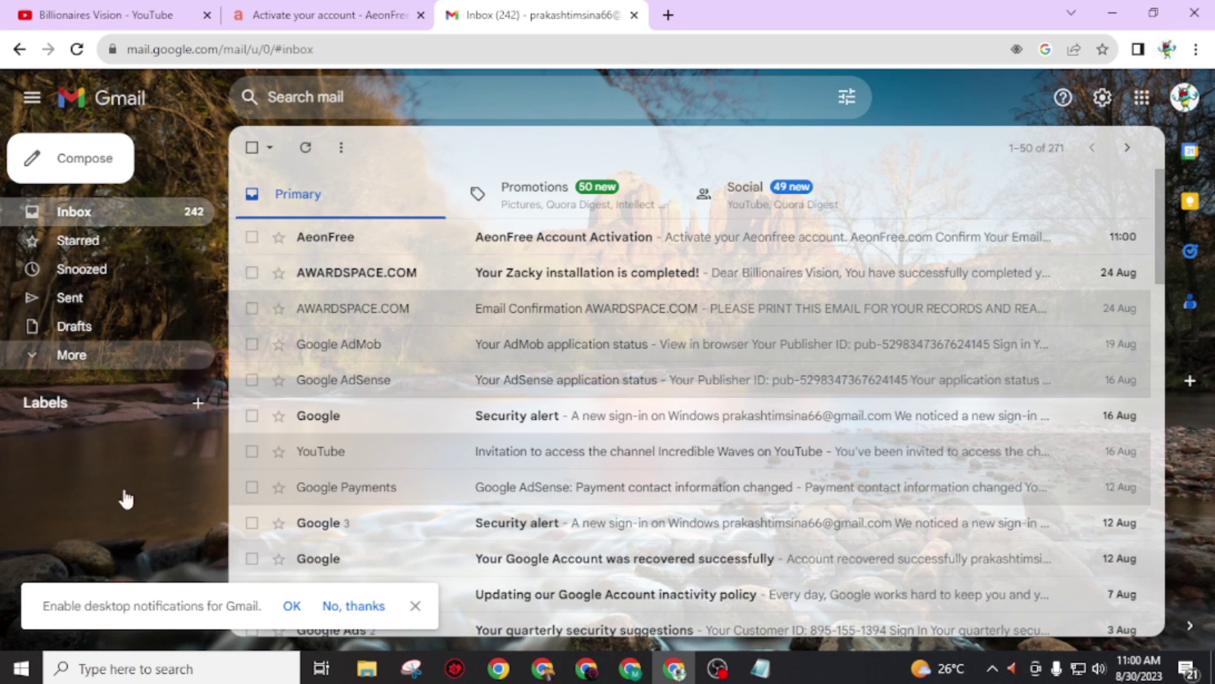
{"action": "left_click", "coordinate": [83, 356]}
{"action": "left_click", "coordinate": [586, 239]}
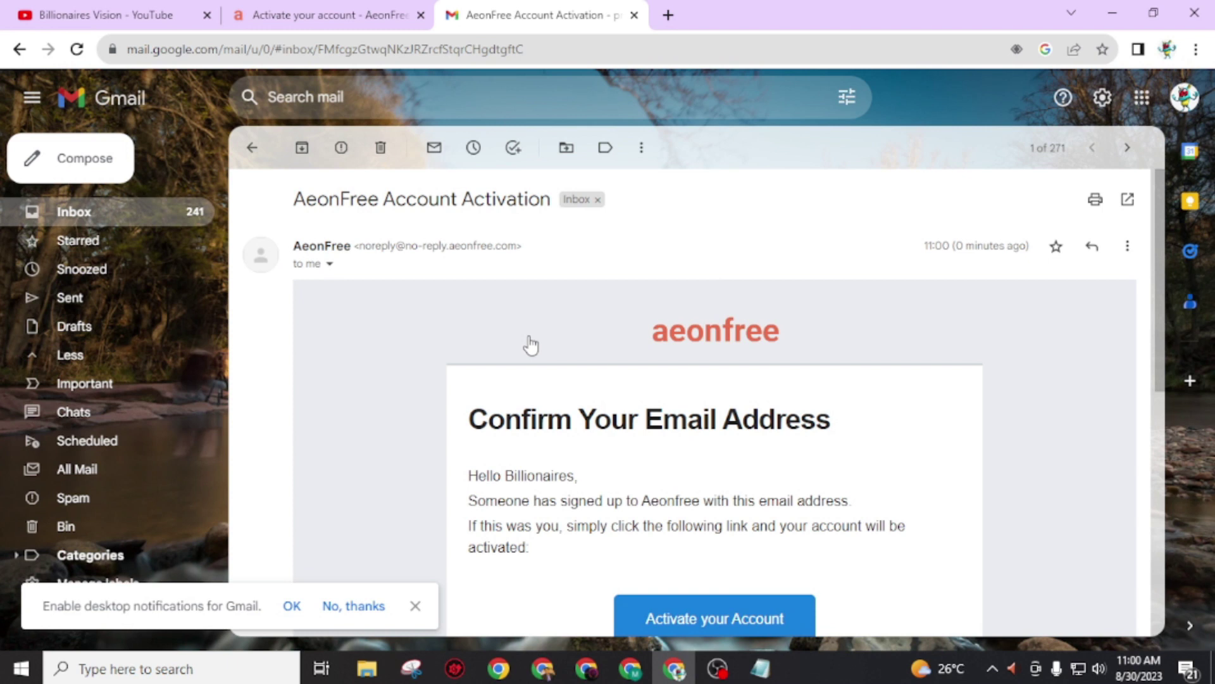
{"action": "scroll", "coordinate": [531, 345], "scroll_direction": "down", "scroll_amount": 3}
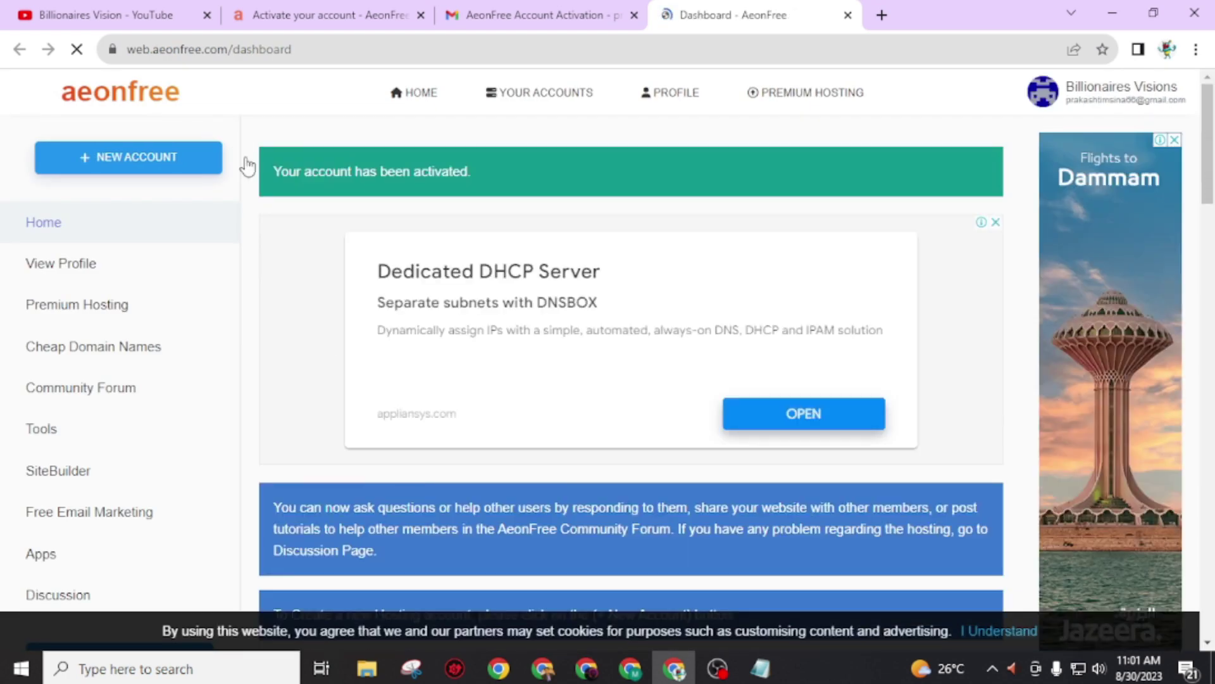
Step: Start a + NEW ACCOUNT, close the ad, and scroll to the .ICEIY.COM subdomain field
{"action": "left_click_drag", "start_coordinate": [269, 173], "coordinate": [479, 174]}
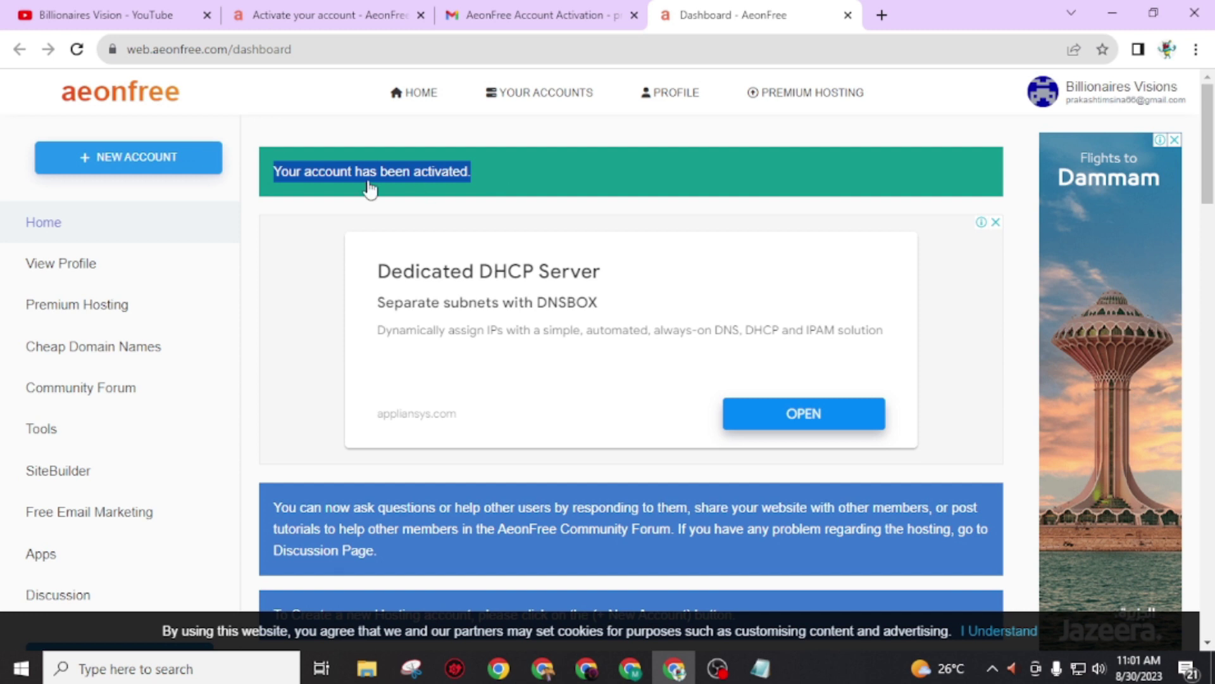
{"action": "left_click", "coordinate": [109, 172]}
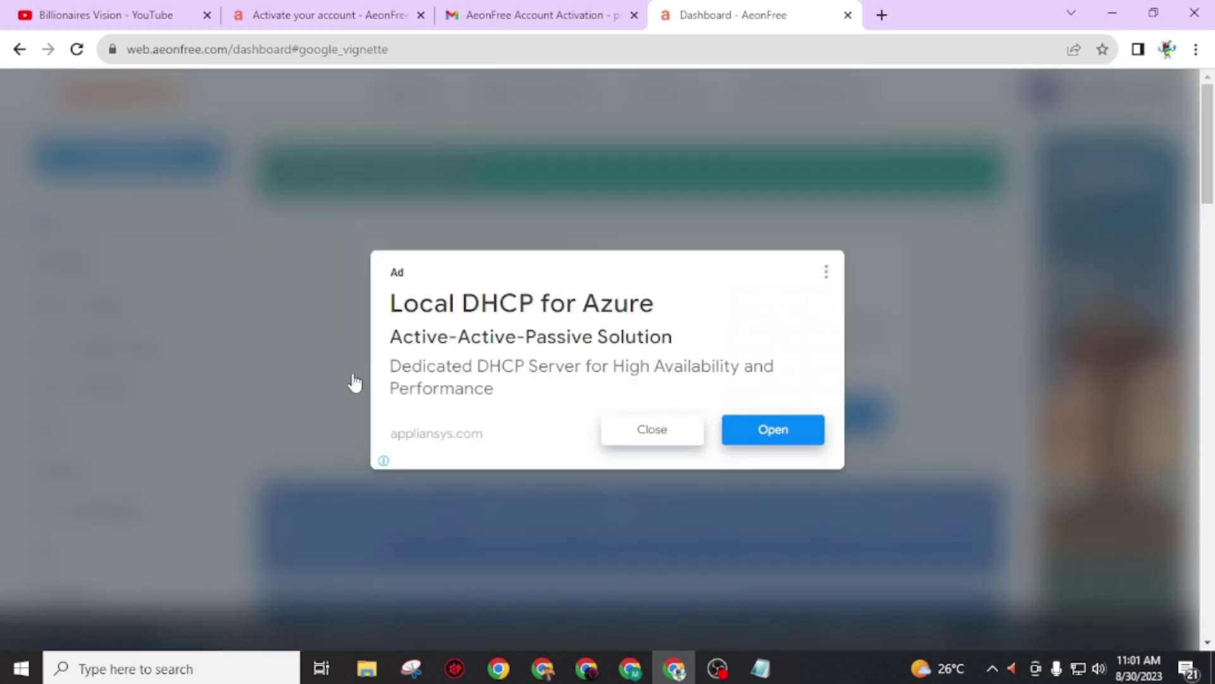
{"action": "left_click", "coordinate": [636, 432]}
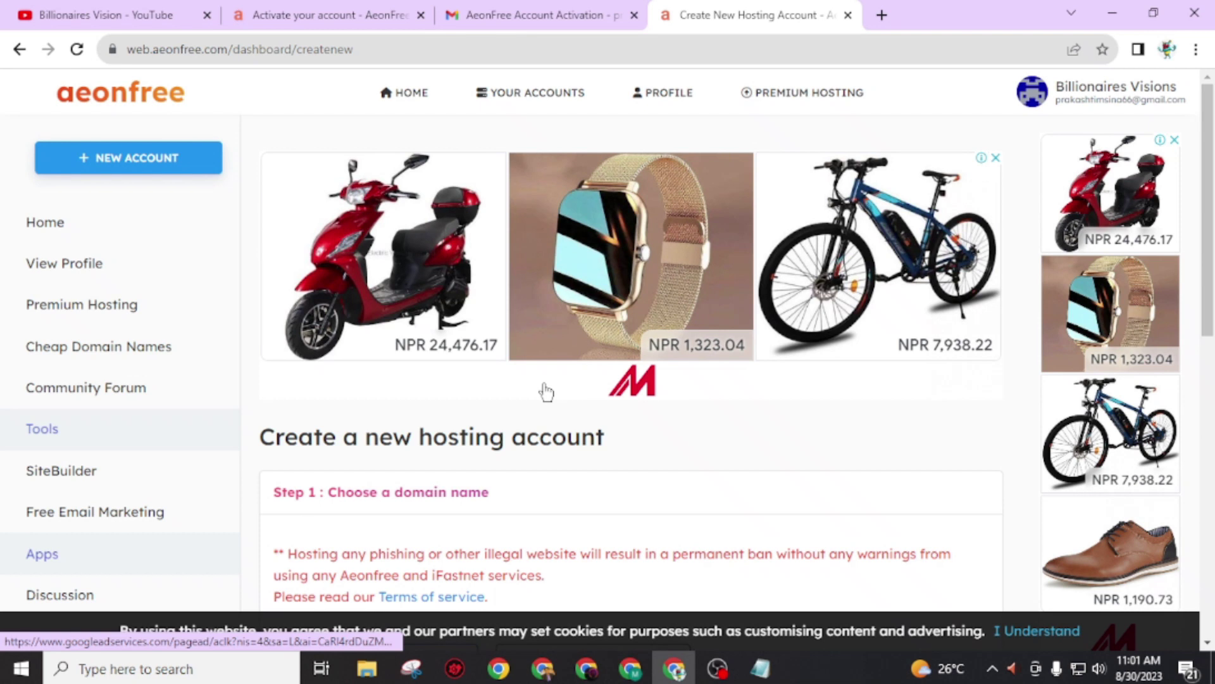
{"action": "scroll", "coordinate": [570, 429], "scroll_direction": "down", "scroll_amount": 1}
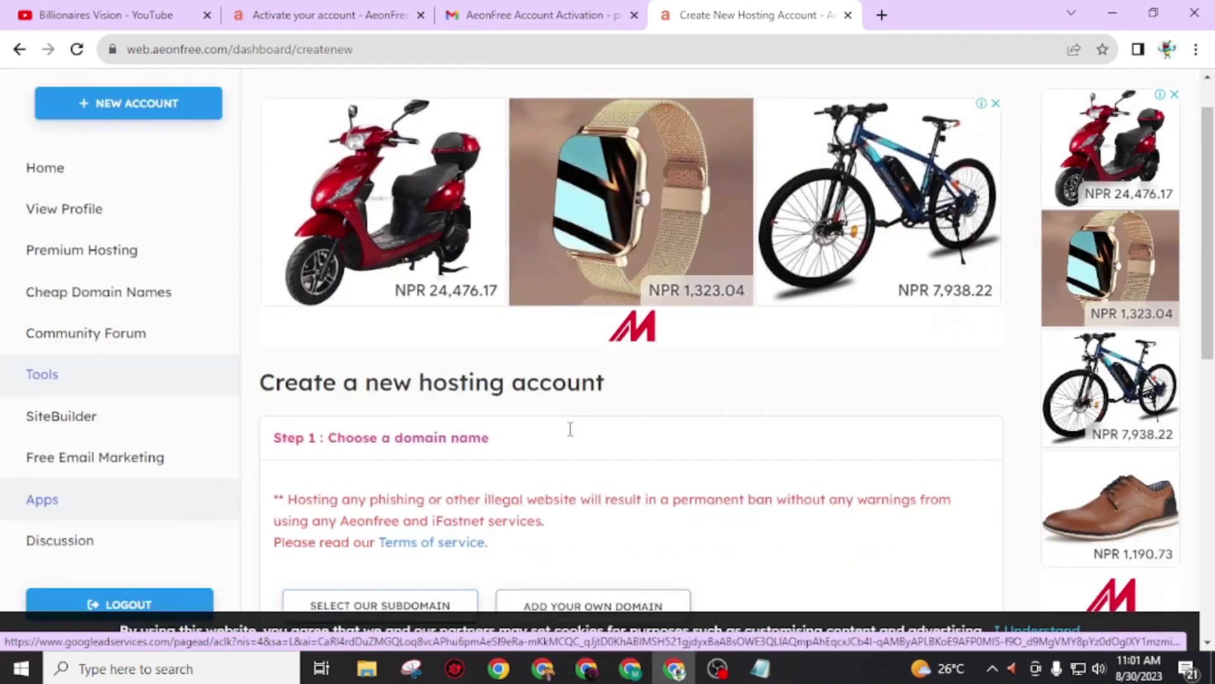
{"action": "scroll", "coordinate": [570, 430], "scroll_direction": "down", "scroll_amount": 4}
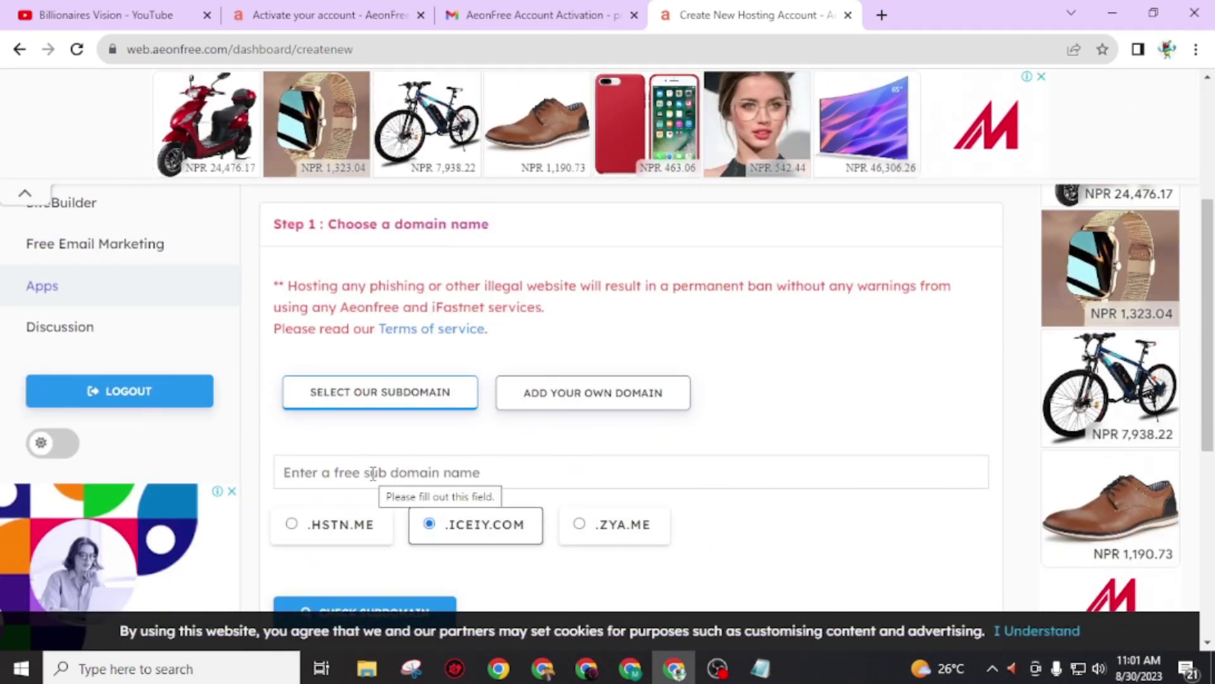
{"action": "scroll", "coordinate": [711, 342], "scroll_direction": "down", "scroll_amount": 2}
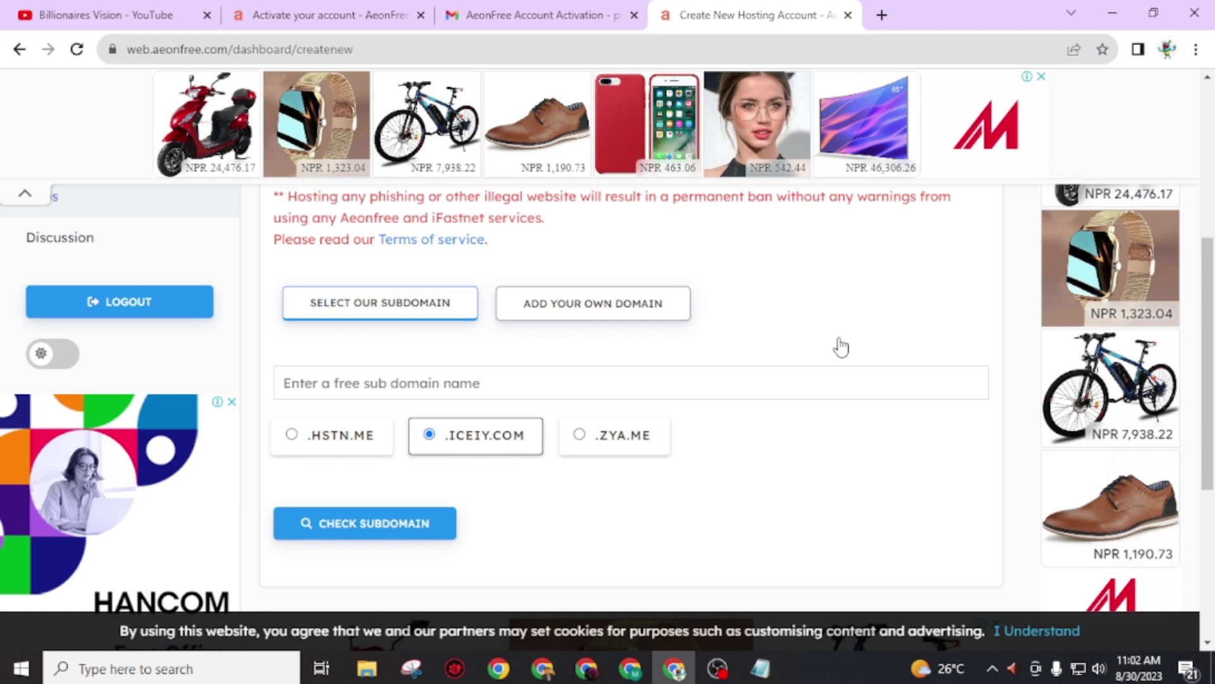
Step: Enter the subdomain 'billionaires' and confirm billionaires.iceiy.com is available
{"action": "left_click", "coordinate": [433, 386]}
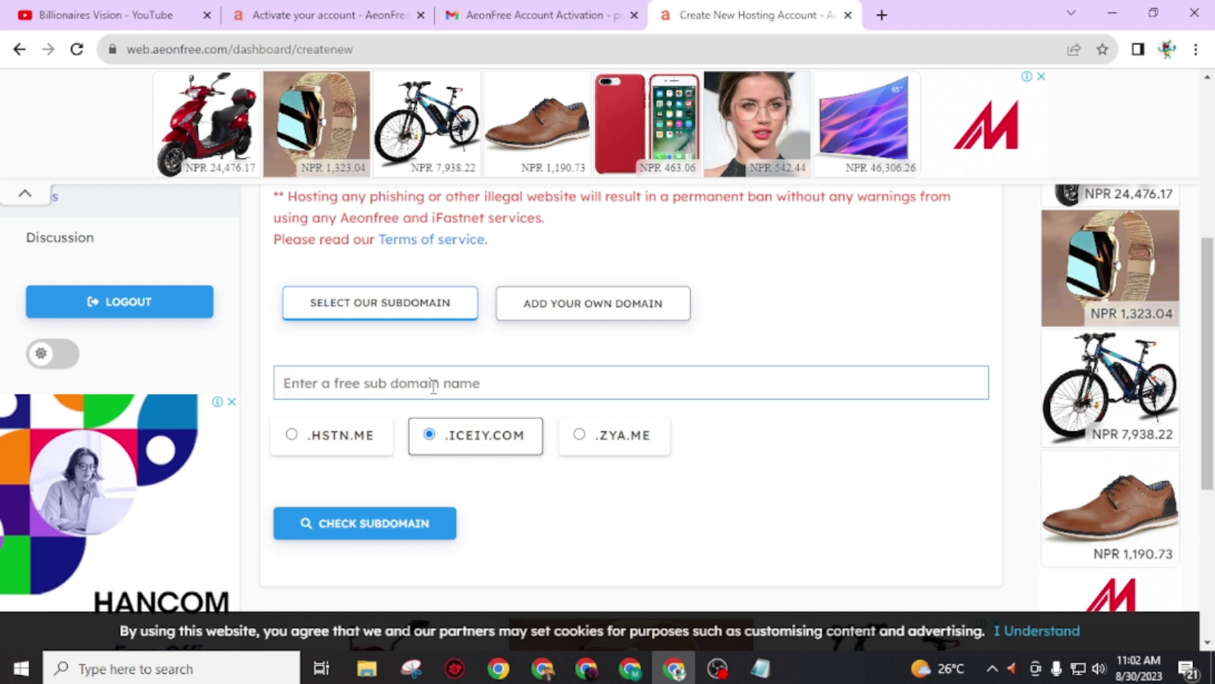
{"action": "type", "text": "billionairesvisiomn"}
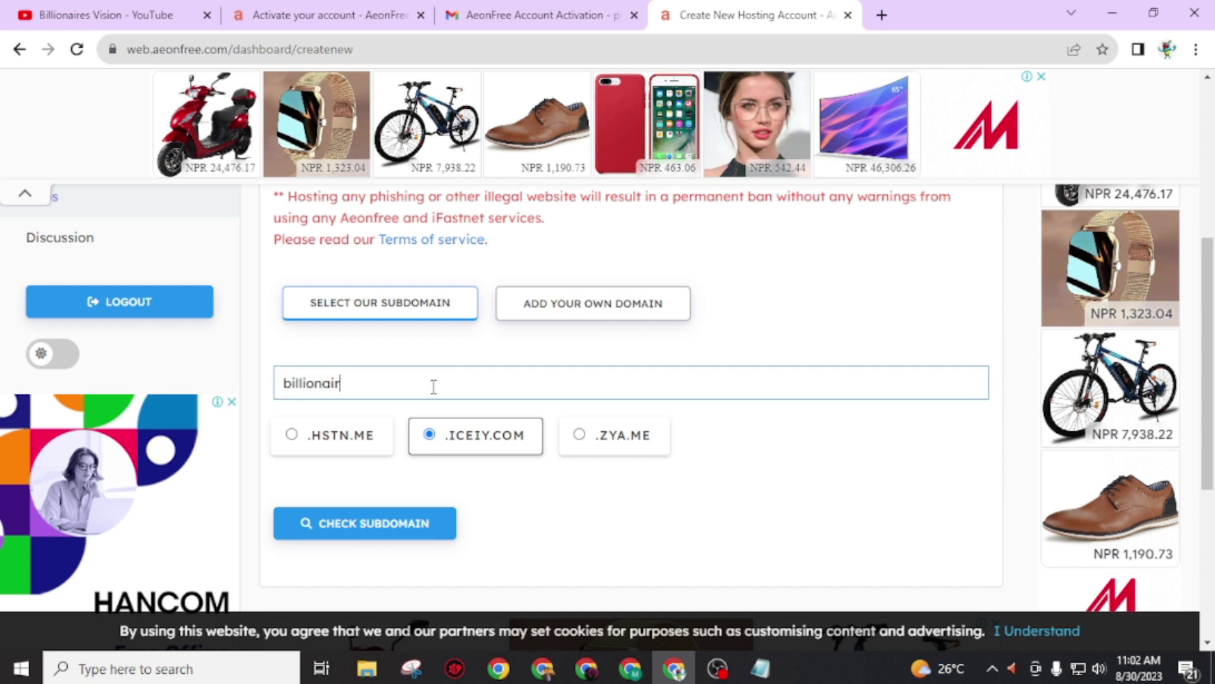
{"action": "key", "text": "BackSpace"}
{"action": "key", "text": "BackSpace"}
{"action": "key", "text": "BackSpace"}
{"action": "key", "text": "BackSpace"}
{"action": "key", "text": "BackSpace"}
{"action": "key", "text": "BackSpace"}
{"action": "key", "text": "BackSpace"}
{"action": "scroll", "coordinate": [412, 500], "scroll_direction": "down", "scroll_amount": 1}
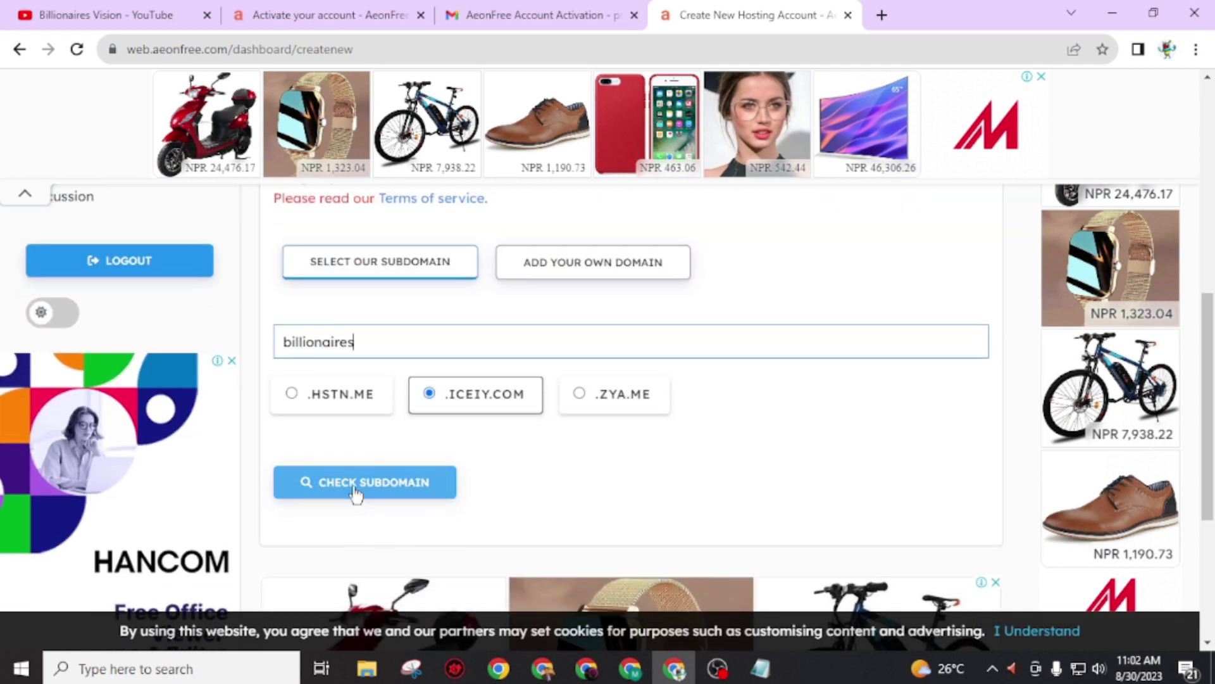
{"action": "left_click", "coordinate": [355, 493]}
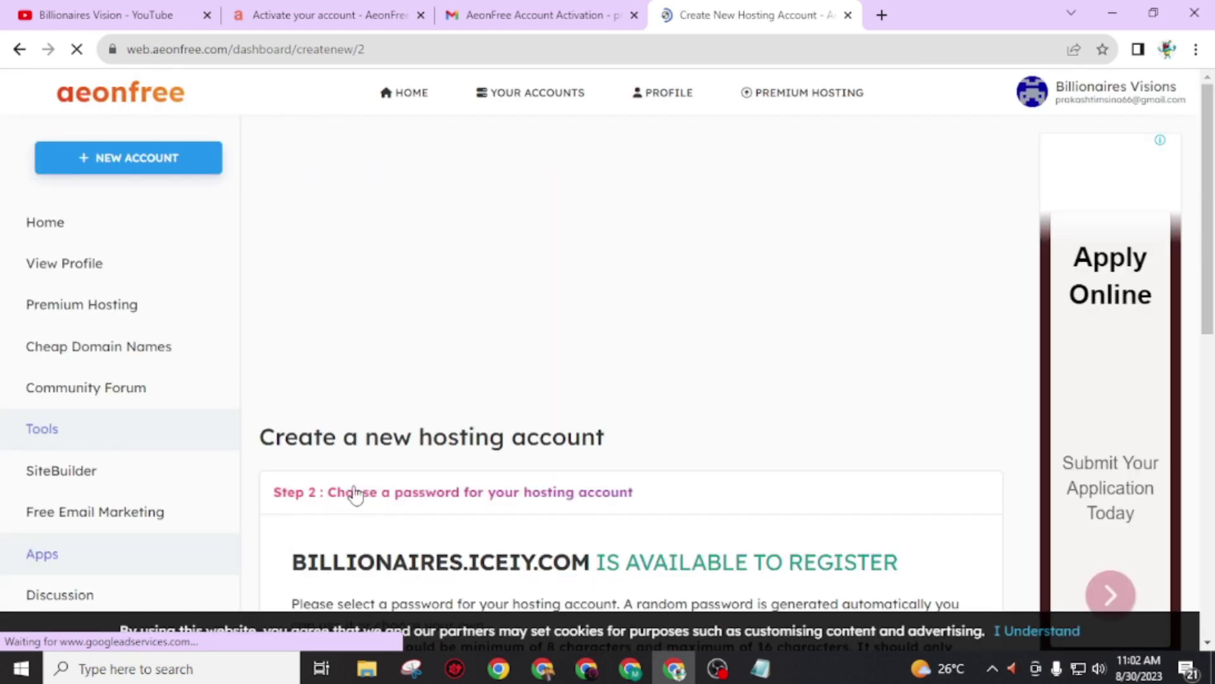
{"action": "scroll", "coordinate": [355, 493], "scroll_direction": "down", "scroll_amount": 3}
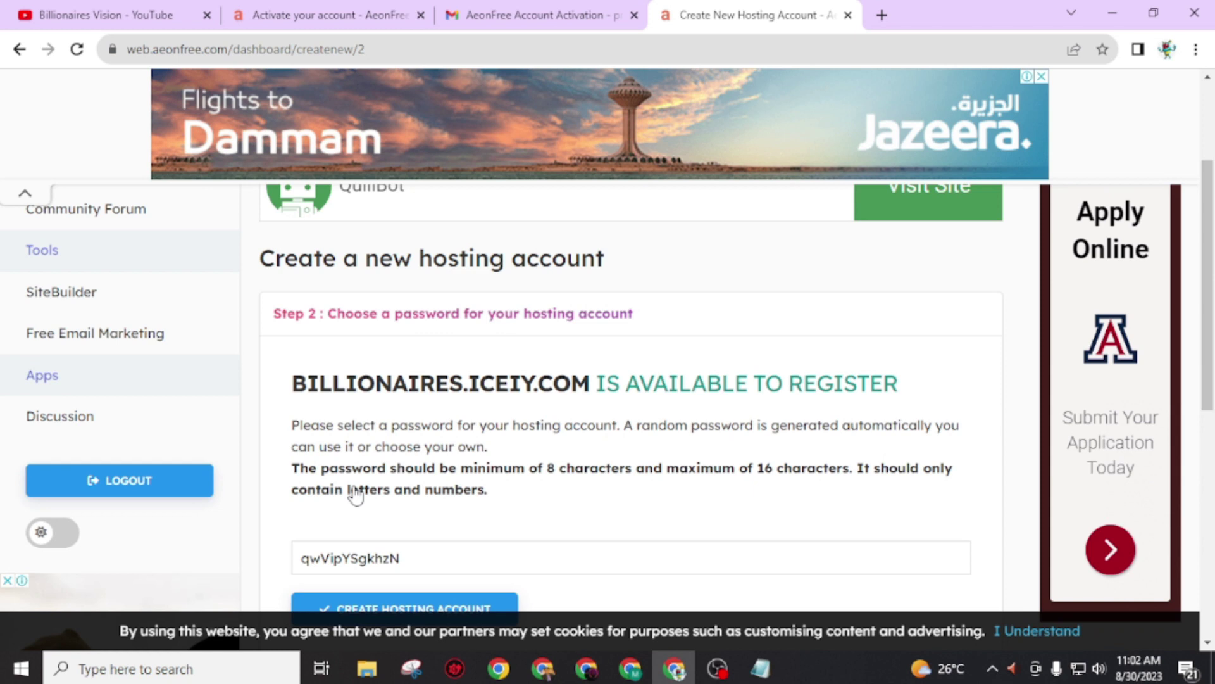
{"action": "scroll", "coordinate": [355, 494], "scroll_direction": "down", "scroll_amount": 3}
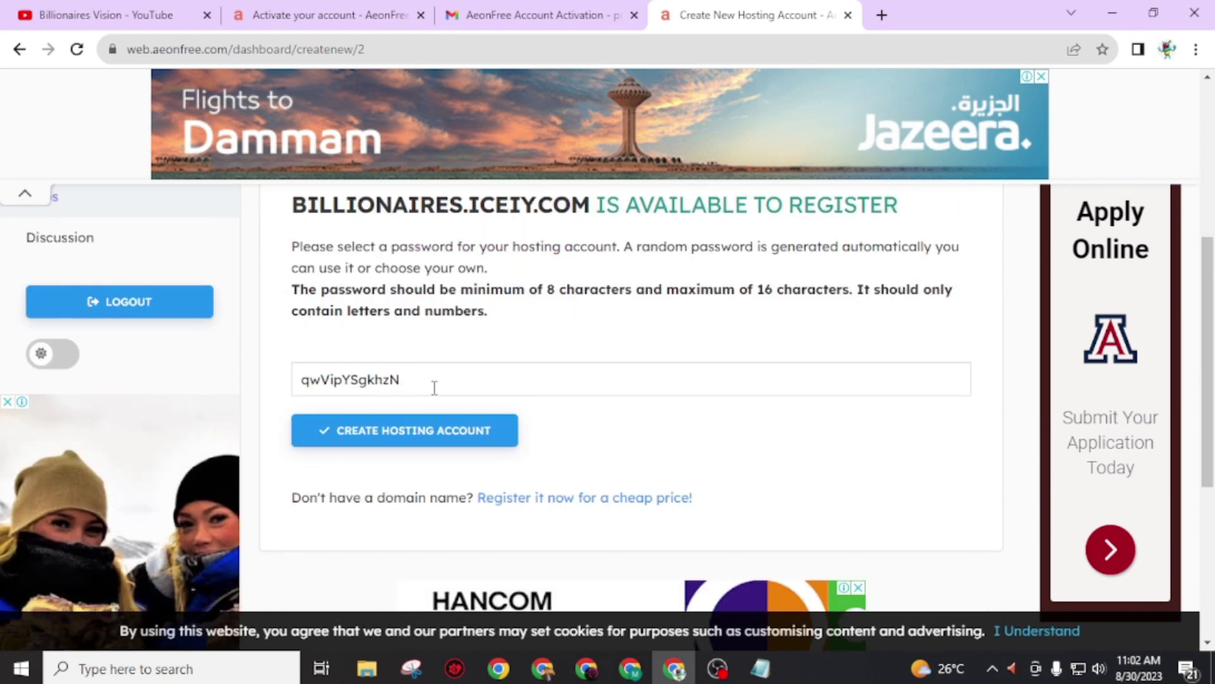
{"action": "left_click", "coordinate": [422, 387]}
{"action": "left_click_drag", "start_coordinate": [422, 387], "coordinate": [246, 370]}
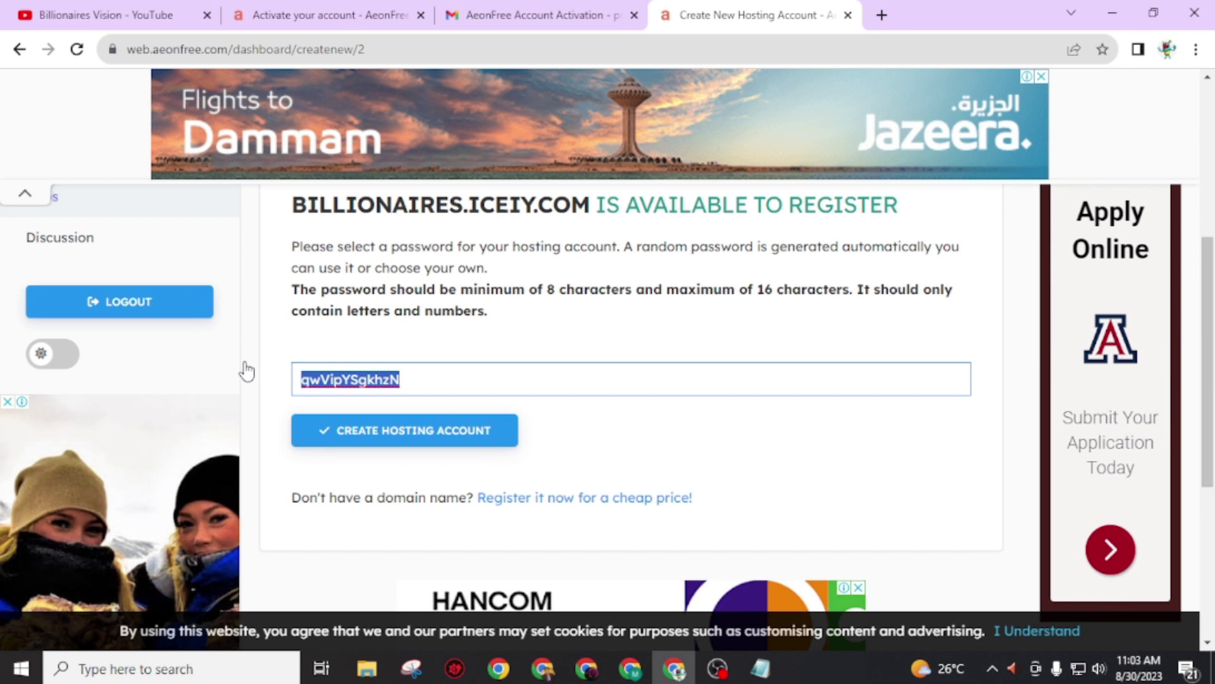
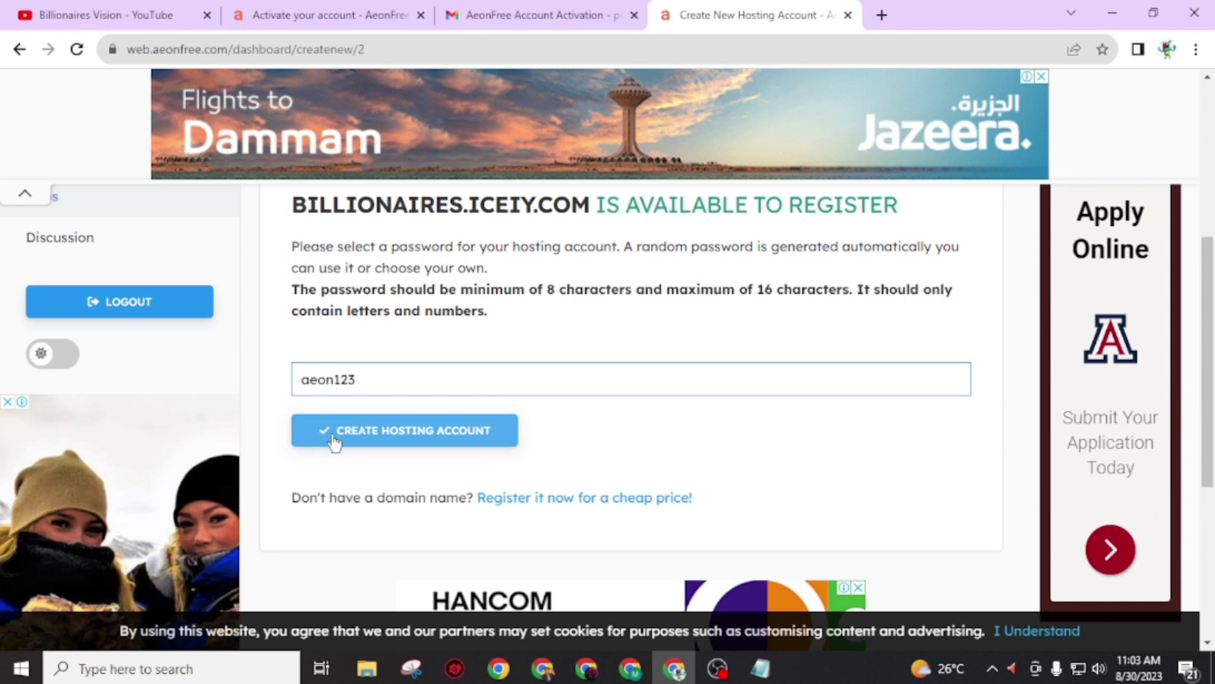
{"action": "left_click", "coordinate": [334, 437]}
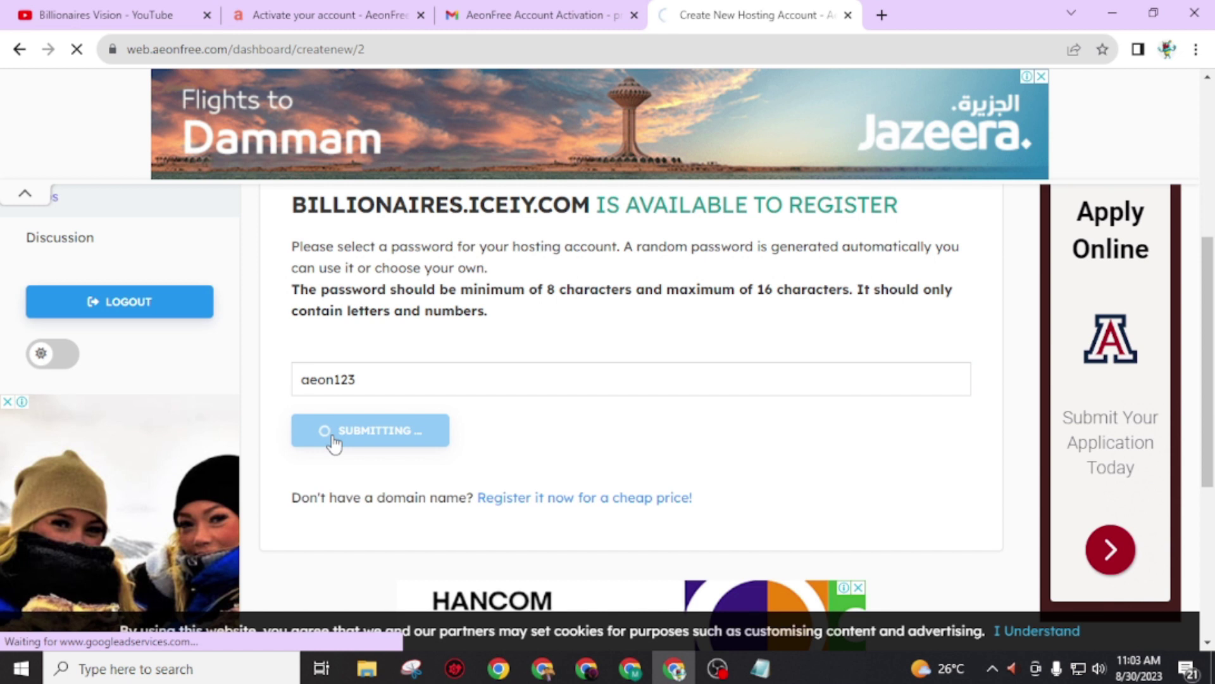
{"action": "scroll", "coordinate": [342, 491], "scroll_direction": "down", "scroll_amount": 10}
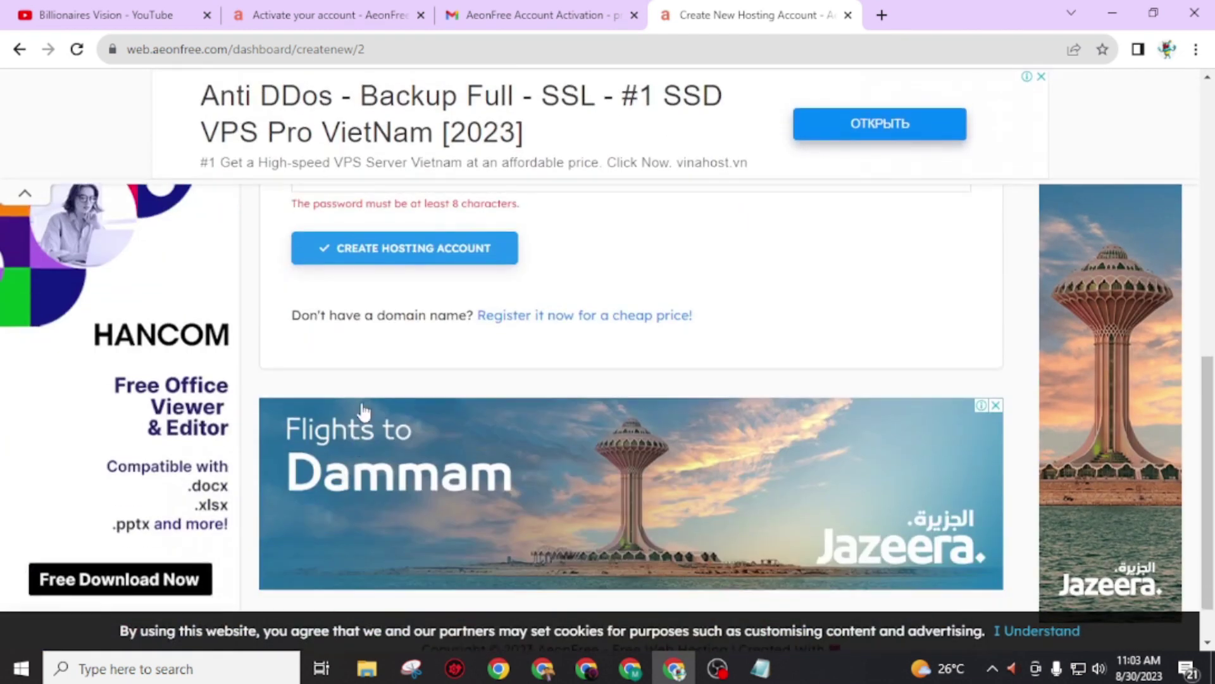
{"action": "scroll", "coordinate": [364, 412], "scroll_direction": "up", "scroll_amount": 5}
{"action": "left_click", "coordinate": [408, 493]}
{"action": "double_click", "coordinate": [434, 491]}
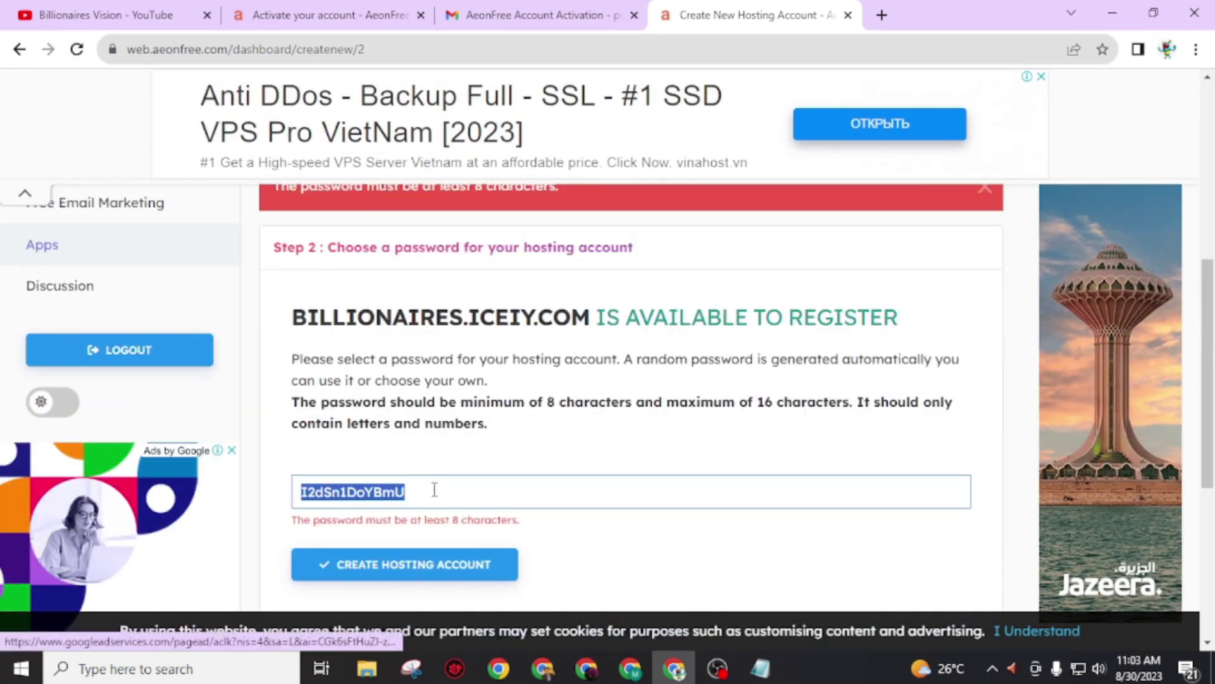
{"action": "scroll", "coordinate": [420, 575], "scroll_direction": "down", "scroll_amount": 3}
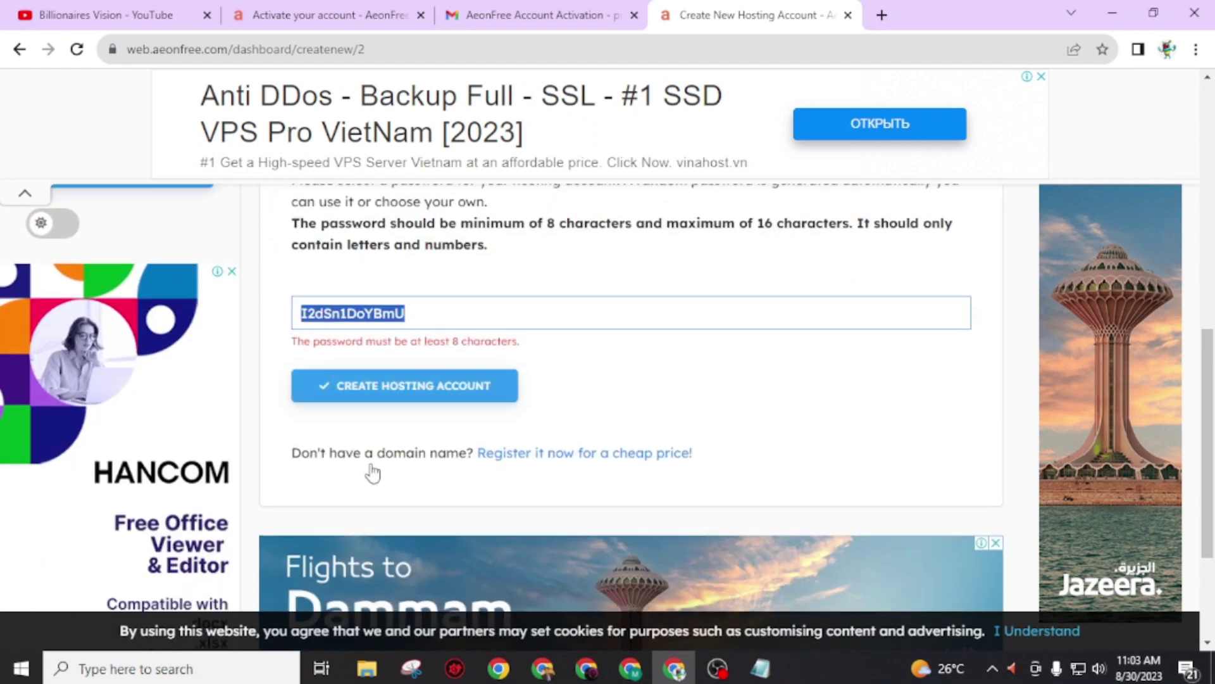
Step: Create the billionaires.iceiy.com account and scroll to it in Your Hosting Accounts
{"action": "left_click", "coordinate": [377, 393]}
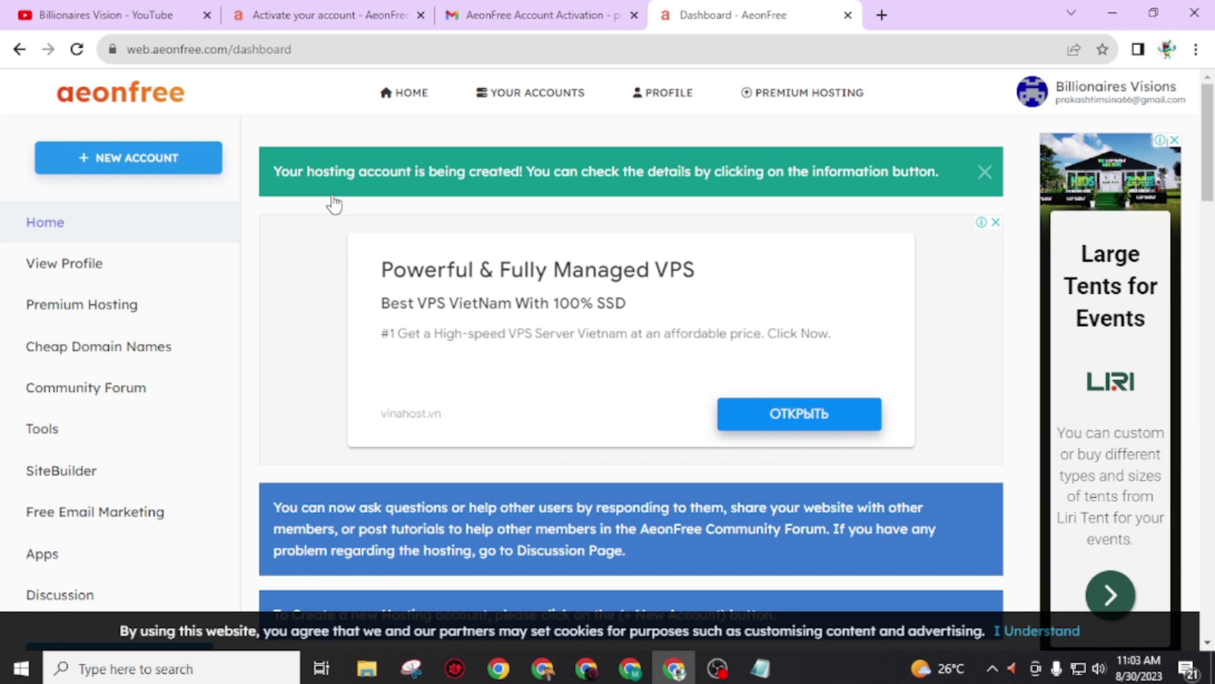
{"action": "scroll", "coordinate": [335, 202], "scroll_direction": "down", "scroll_amount": 7}
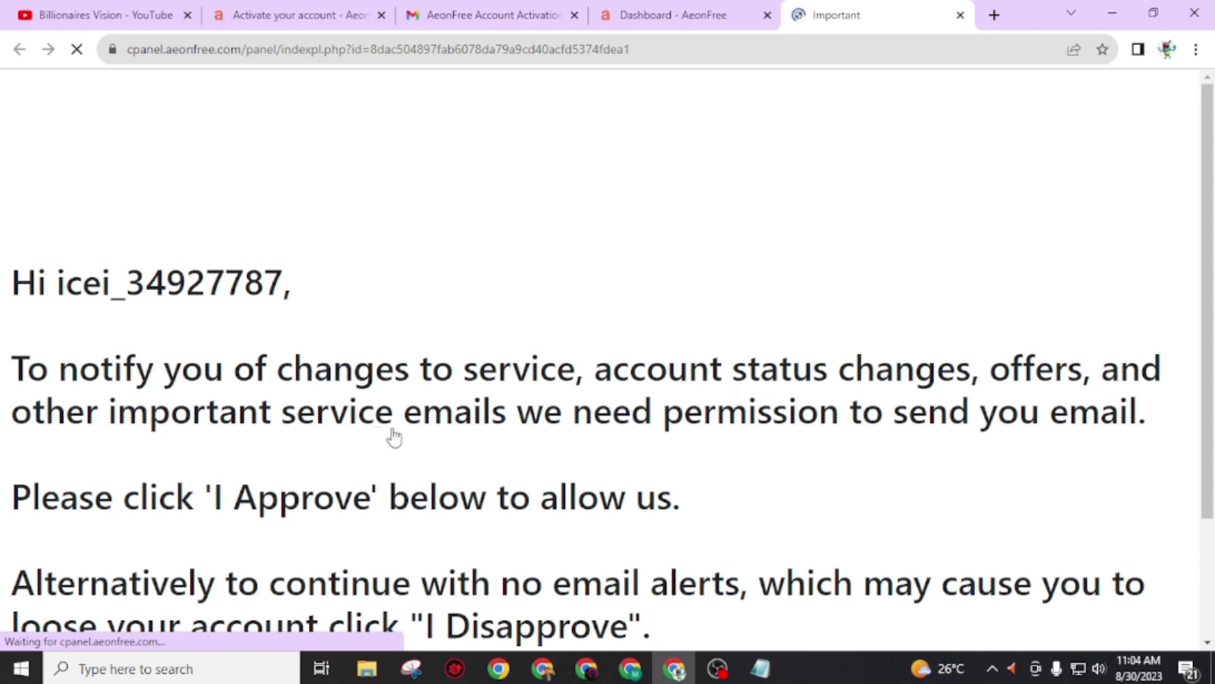
Step: Allow service emails so the billionaires.iceiy.com control panel loads in its tab
{"action": "scroll", "coordinate": [393, 435], "scroll_direction": "down", "scroll_amount": 3}
{"action": "left_click", "coordinate": [601, 543]}
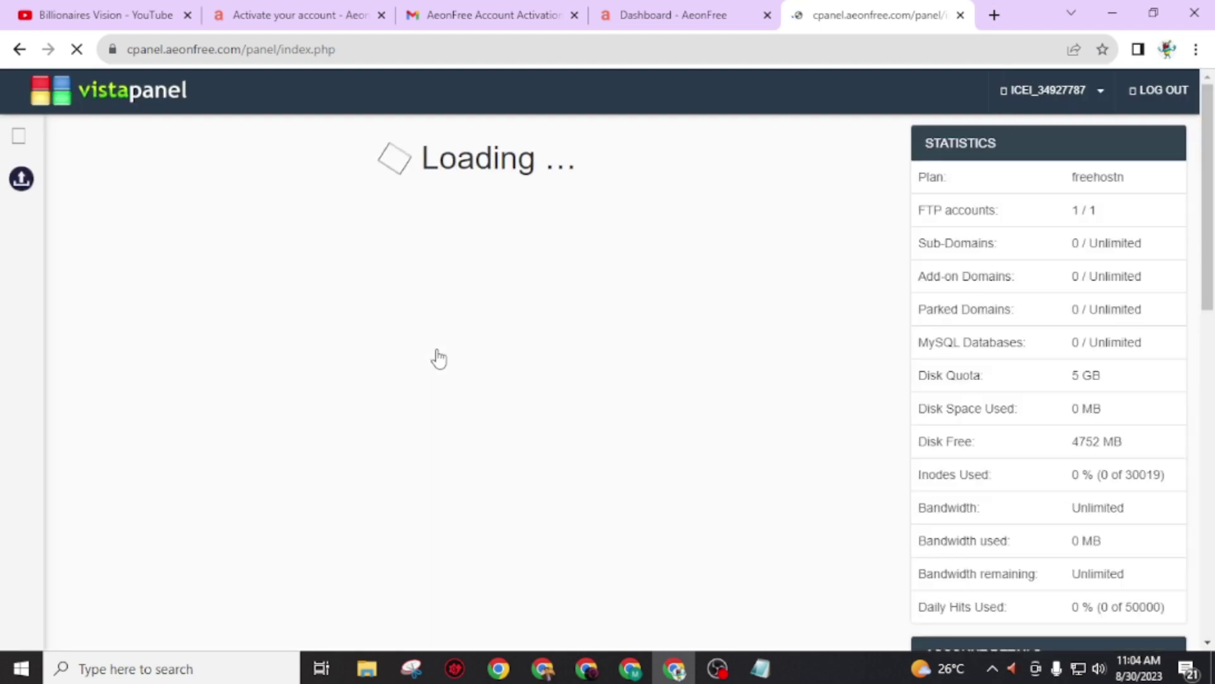
{"action": "left_click", "coordinate": [658, 17]}
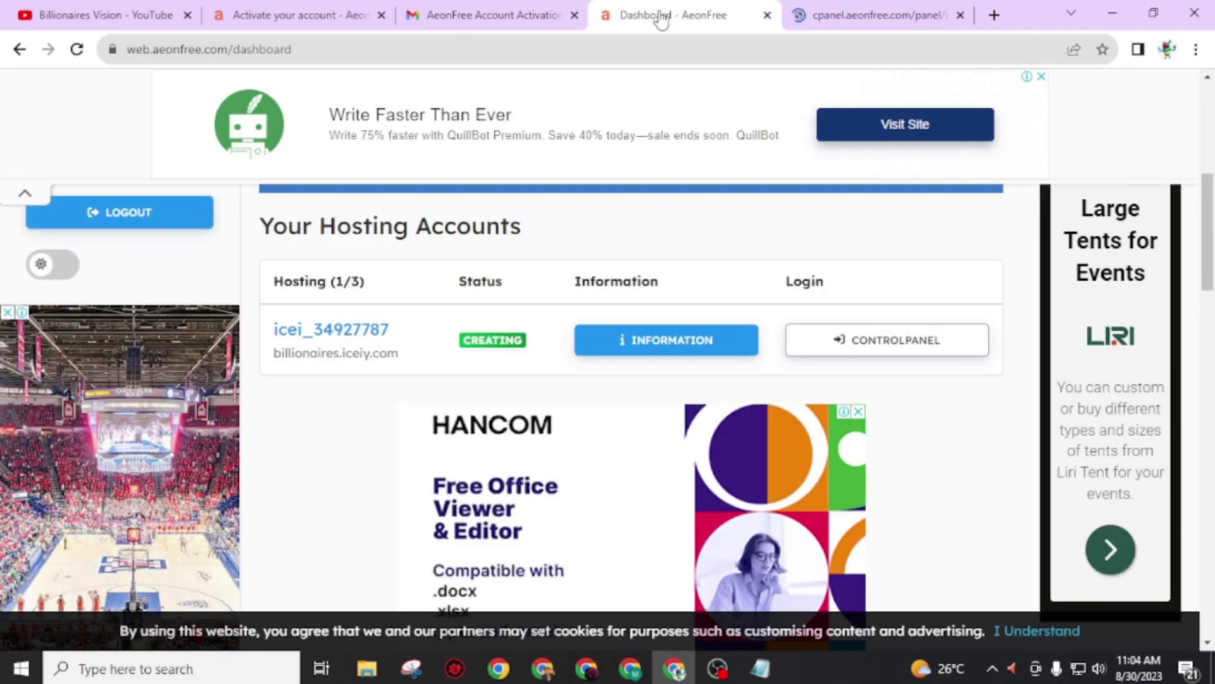
{"action": "left_click", "coordinate": [727, 16]}
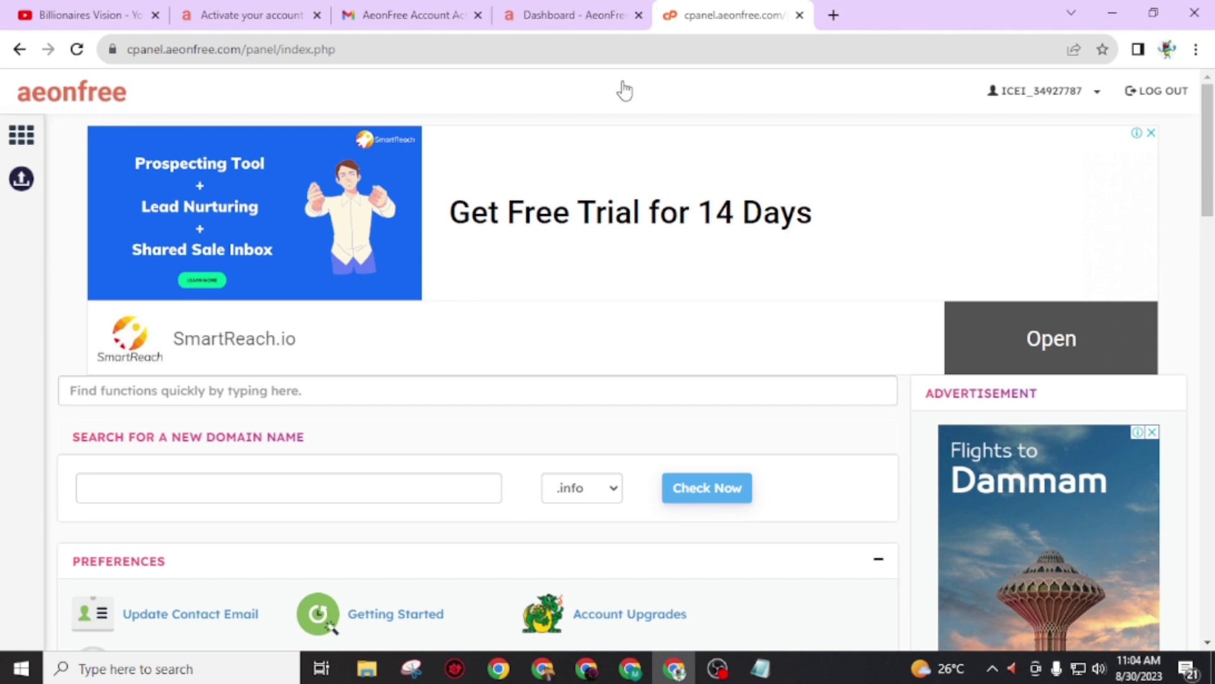
Step: Scroll the control panel tools from Preferences past Softaculous Apps Installer down to Support
{"action": "scroll", "coordinate": [605, 320], "scroll_direction": "down", "scroll_amount": 2}
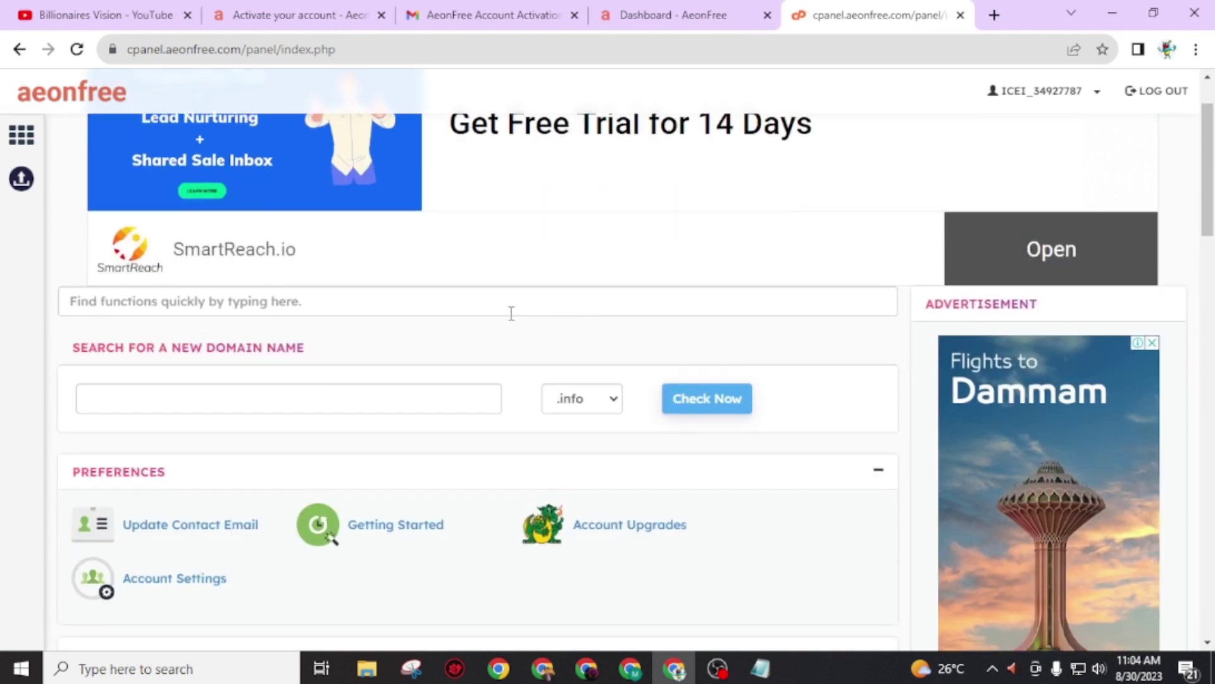
{"action": "scroll", "coordinate": [265, 379], "scroll_direction": "down", "scroll_amount": 4}
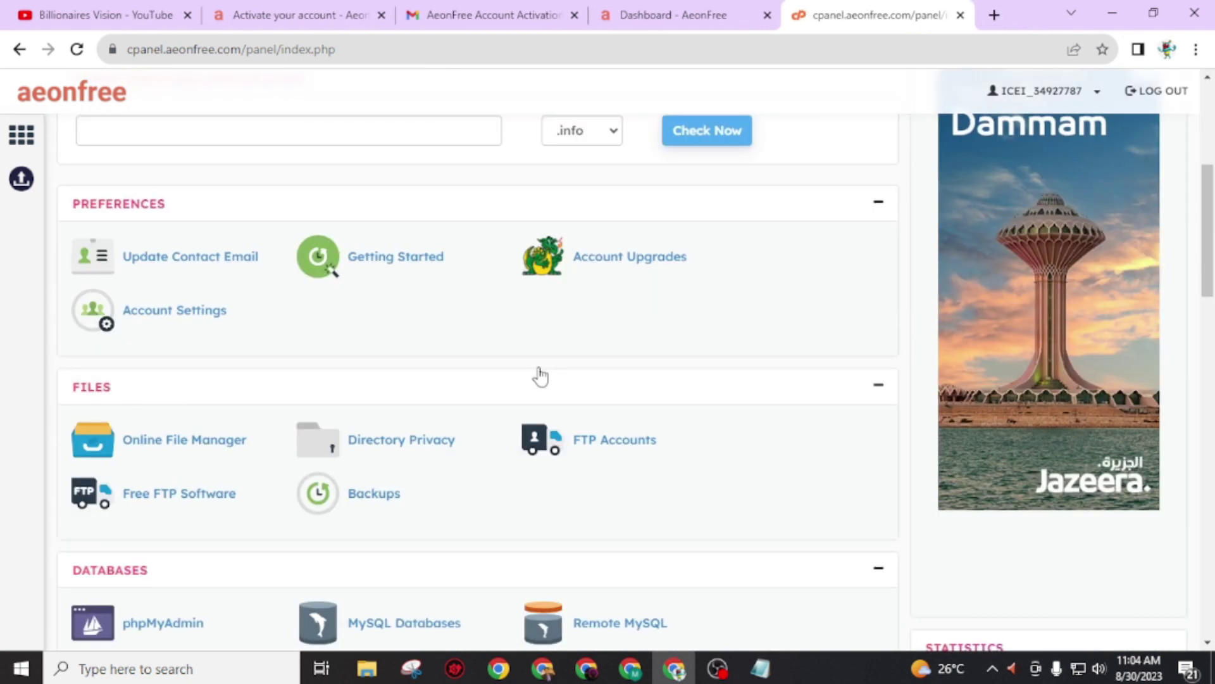
{"action": "scroll", "coordinate": [532, 372], "scroll_direction": "down", "scroll_amount": 11}
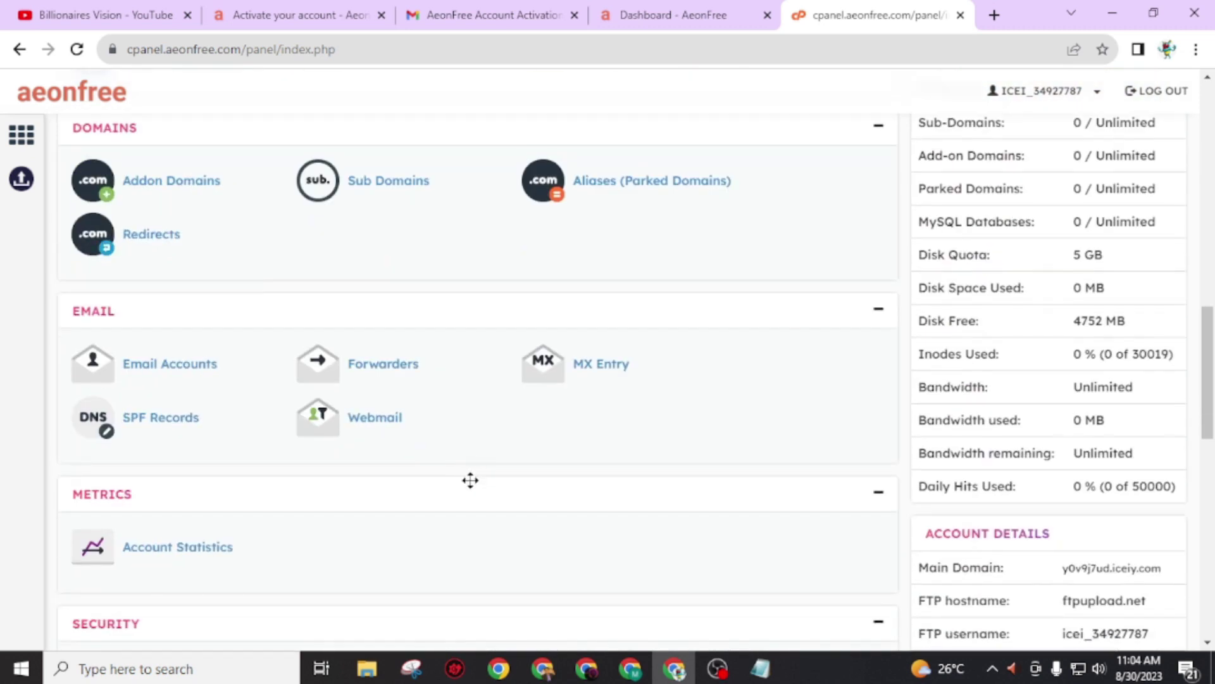
{"action": "scroll", "coordinate": [471, 480], "scroll_direction": "down", "scroll_amount": 3}
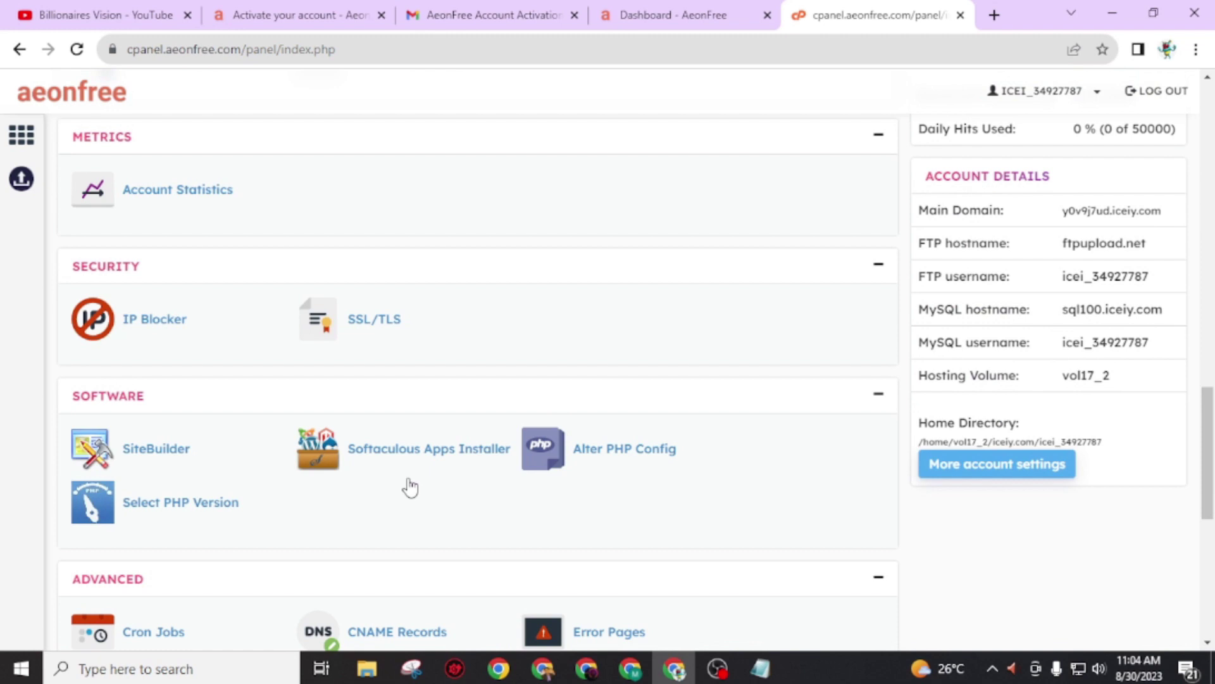
{"action": "scroll", "coordinate": [411, 488], "scroll_direction": "down", "scroll_amount": 4}
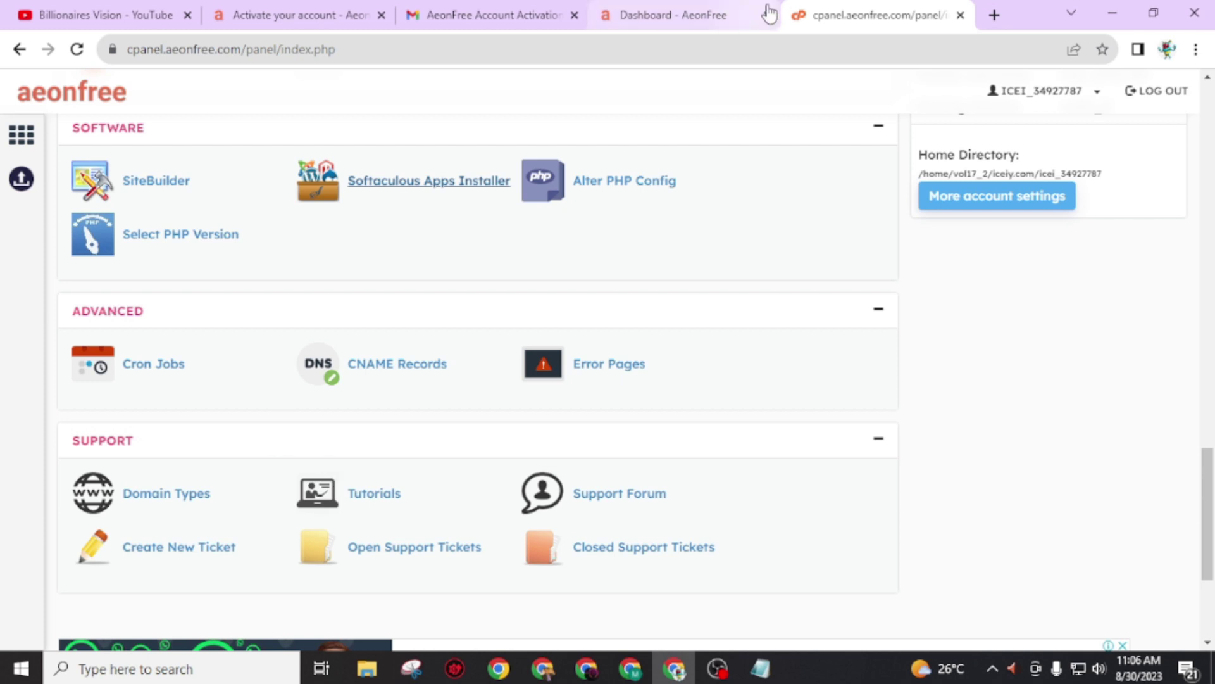
Step: Search Google for the blogger's name in a new tab and open their blog's home page
{"action": "left_click", "coordinate": [994, 16]}
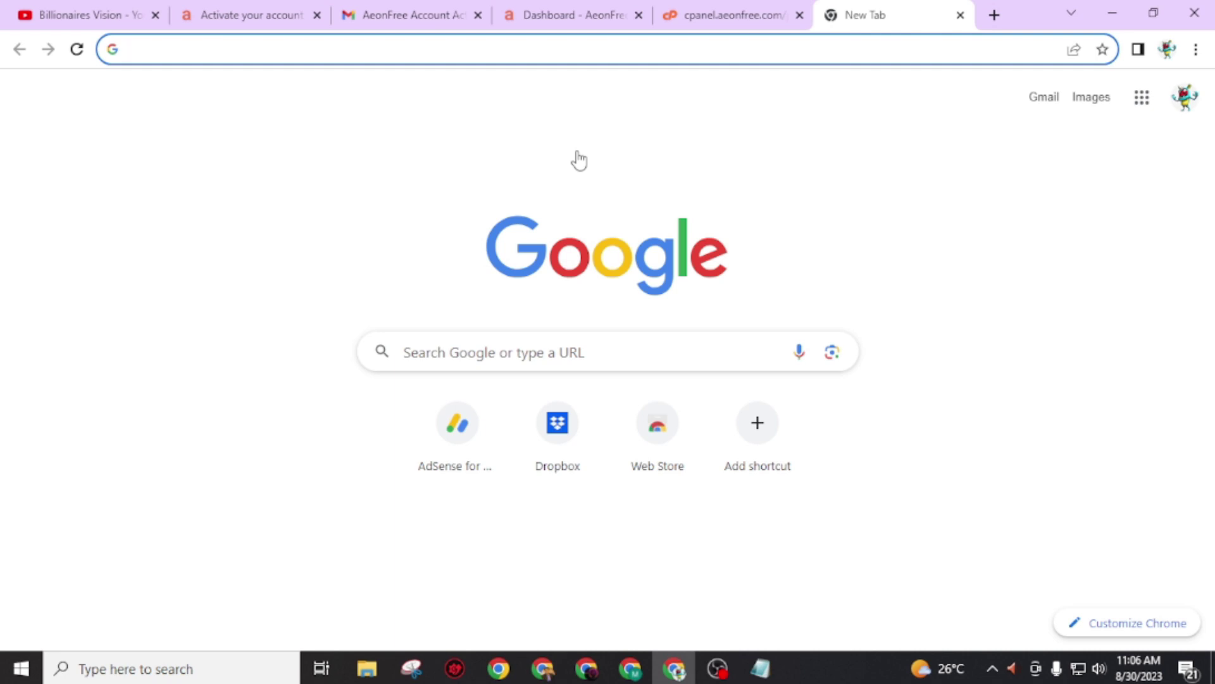
{"action": "type", "text": "manoz kafle"}
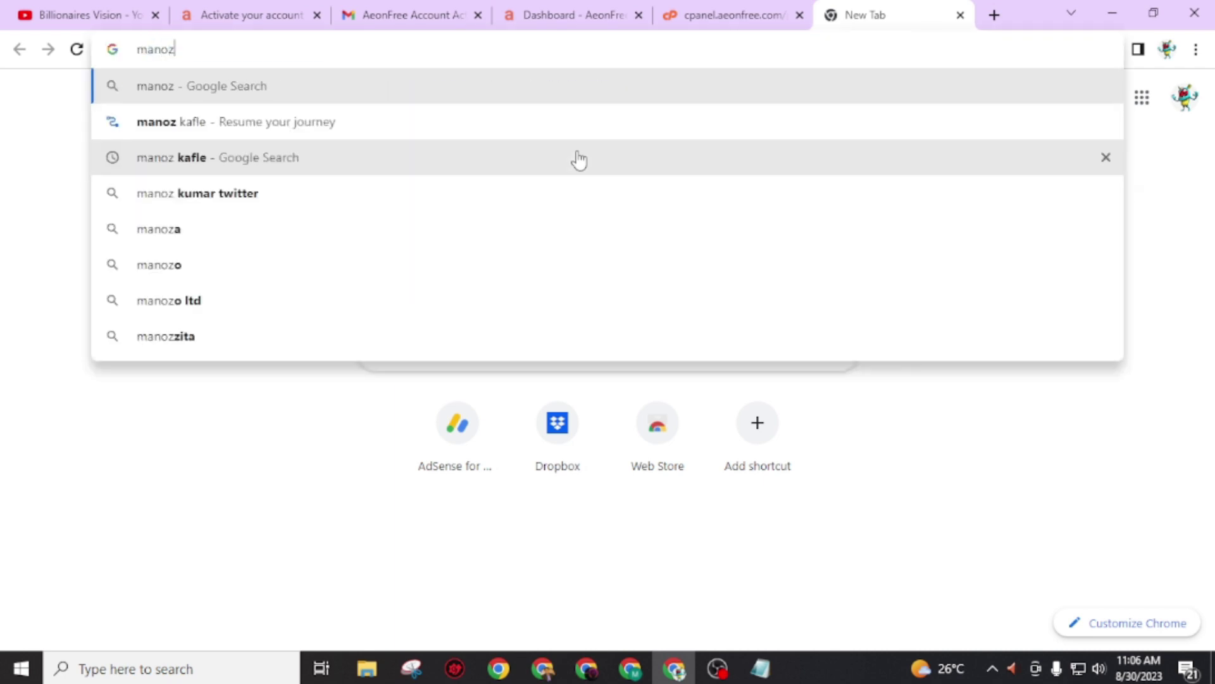
{"action": "key", "text": "Return"}
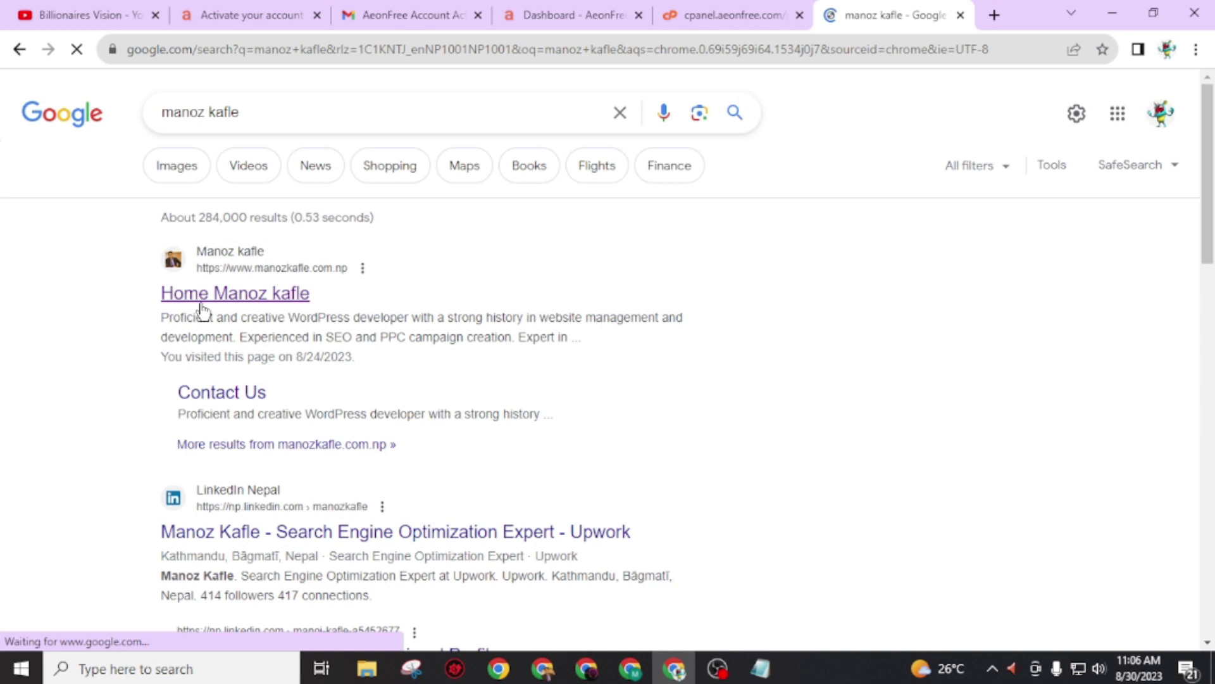
{"action": "left_click", "coordinate": [203, 309]}
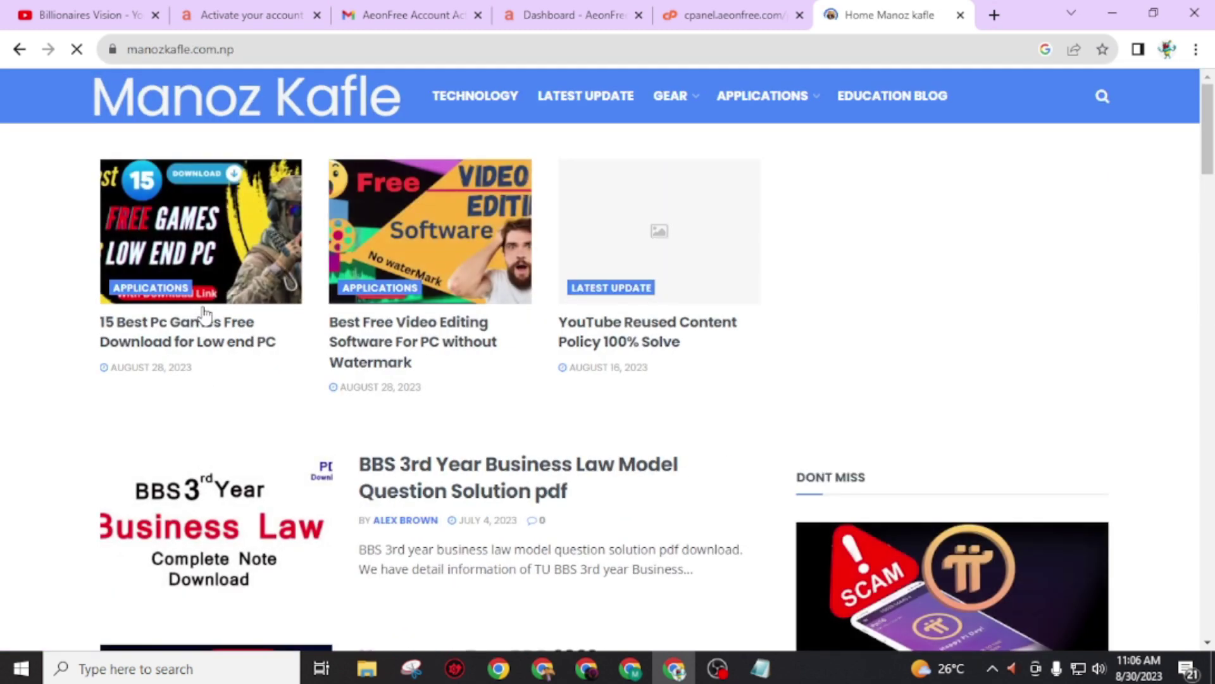
Step: Search the blog for 'free domain' and open the 'Get Free Domain Name and Hosting 2023' post
{"action": "scroll", "coordinate": [203, 312], "scroll_direction": "down", "scroll_amount": 5}
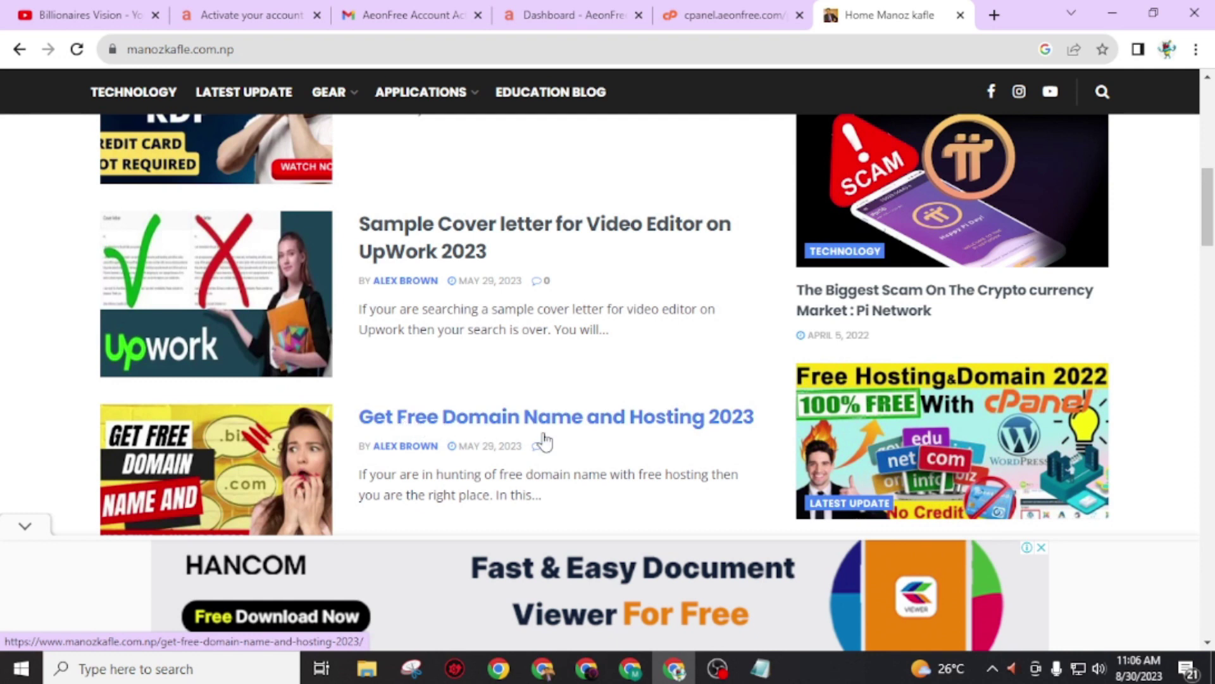
{"action": "scroll", "coordinate": [570, 434], "scroll_direction": "up", "scroll_amount": 5}
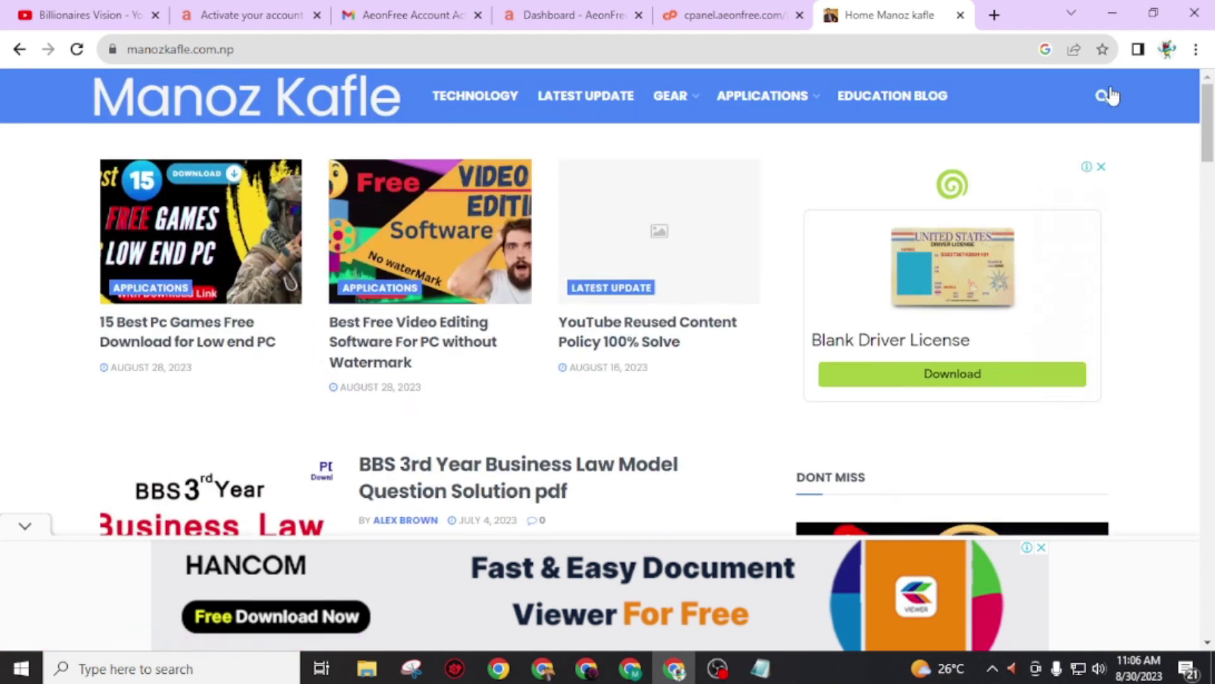
{"action": "left_click", "coordinate": [1102, 100]}
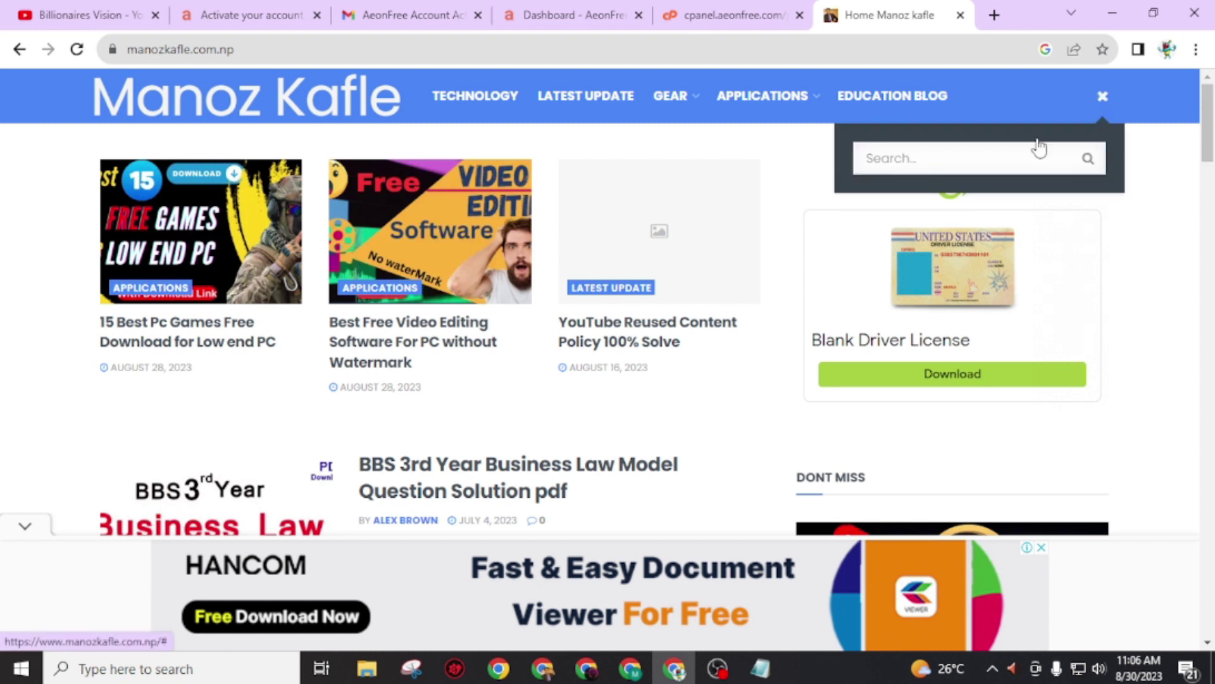
{"action": "type", "text": "free"}
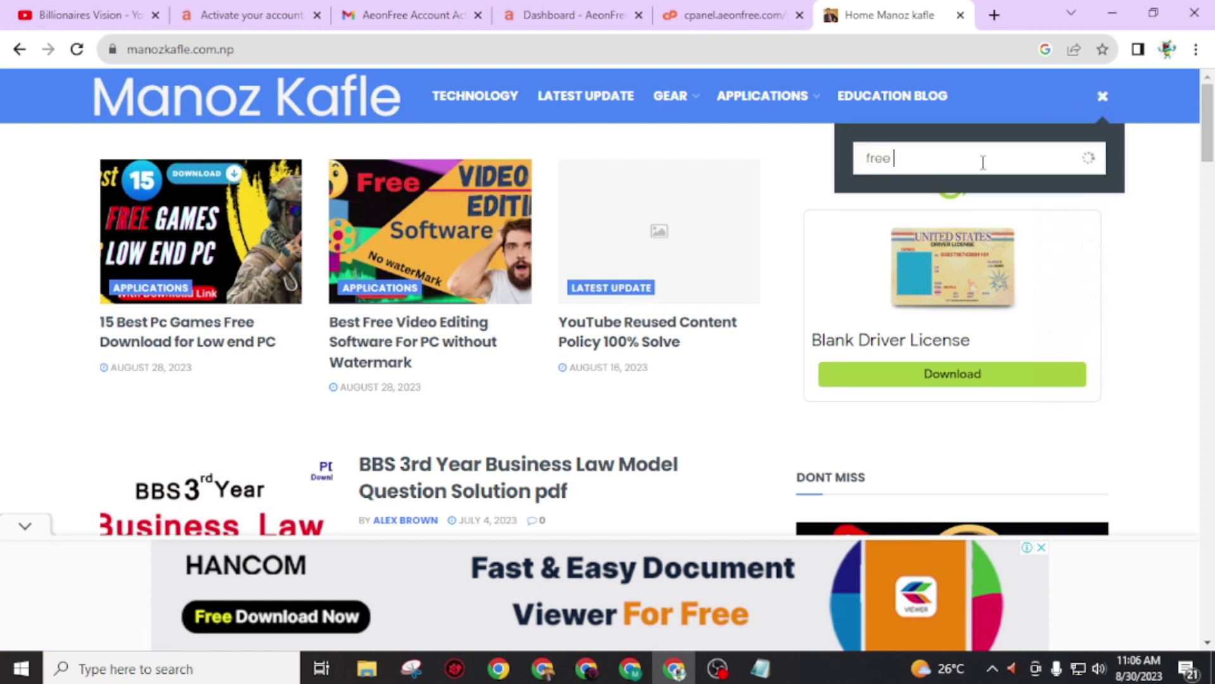
{"action": "type", "text": " domain"}
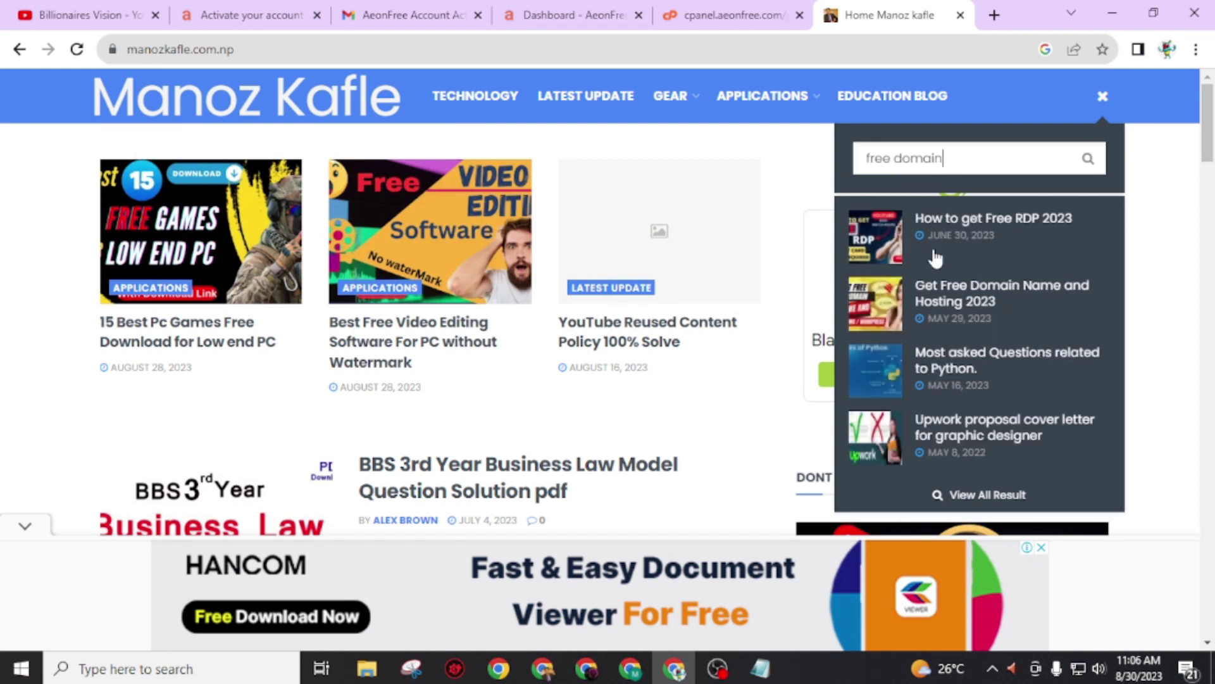
{"action": "left_click", "coordinate": [941, 296]}
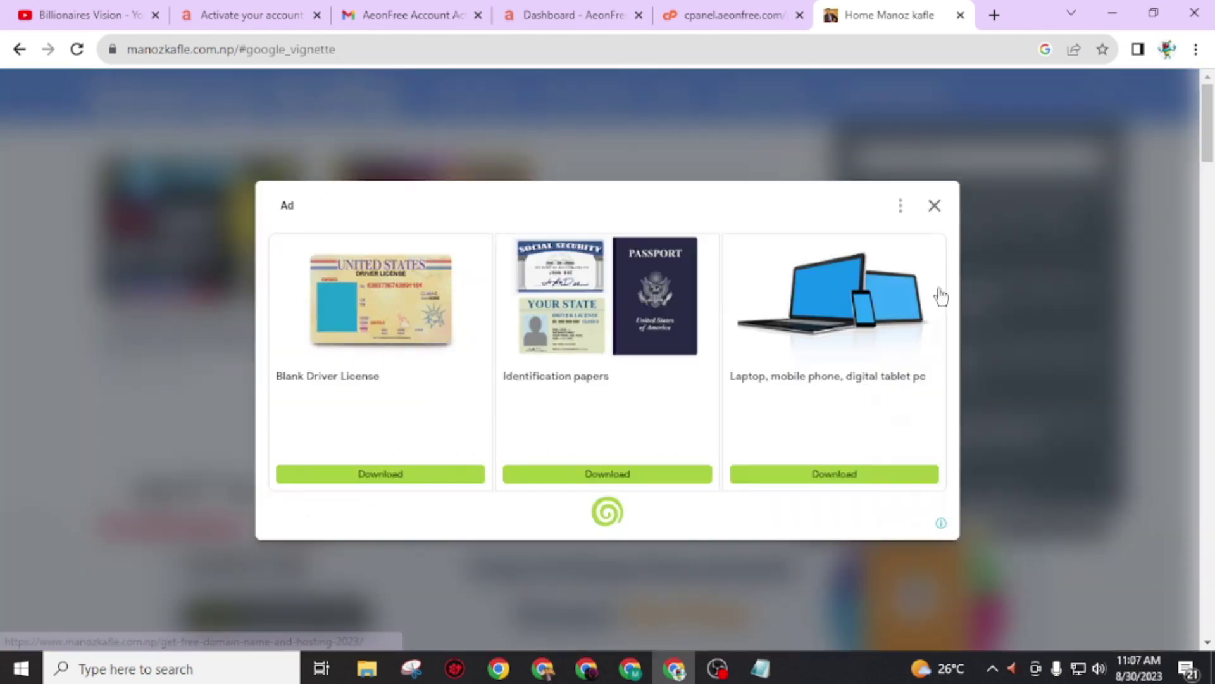
Step: Close the vignette ad, scroll to the Table of Contents, then return to YouTube with Ctrl+1
{"action": "left_click", "coordinate": [935, 207]}
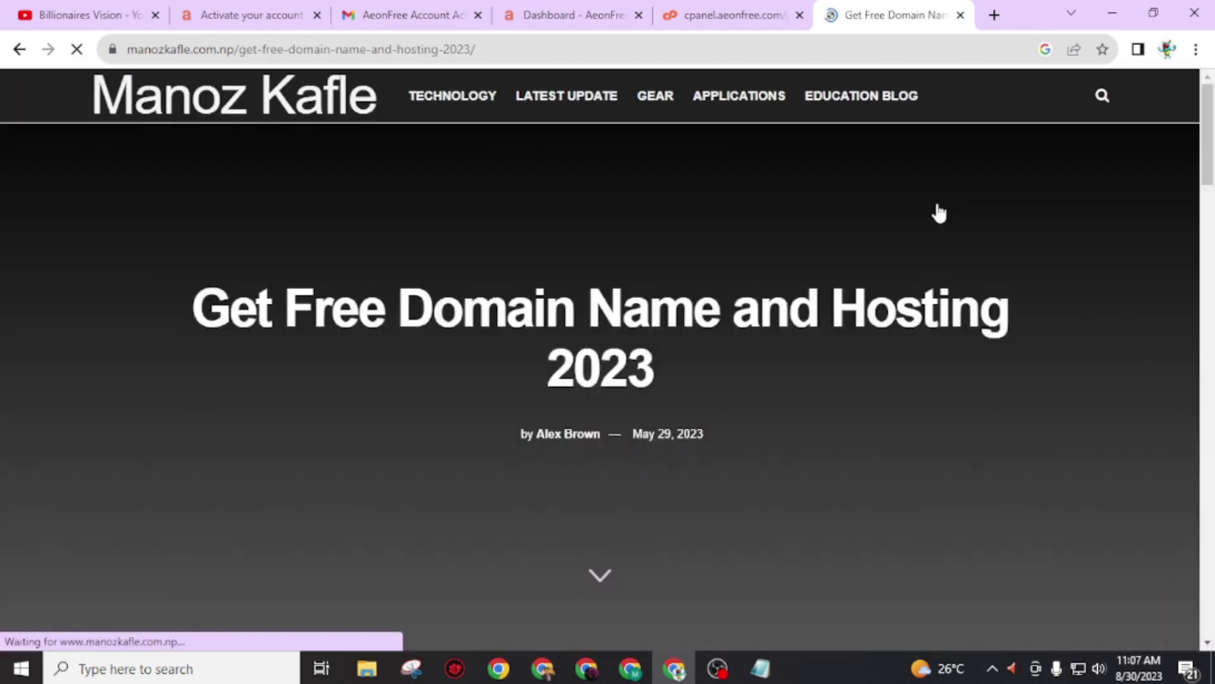
{"action": "scroll", "coordinate": [382, 398], "scroll_direction": "down", "scroll_amount": 1}
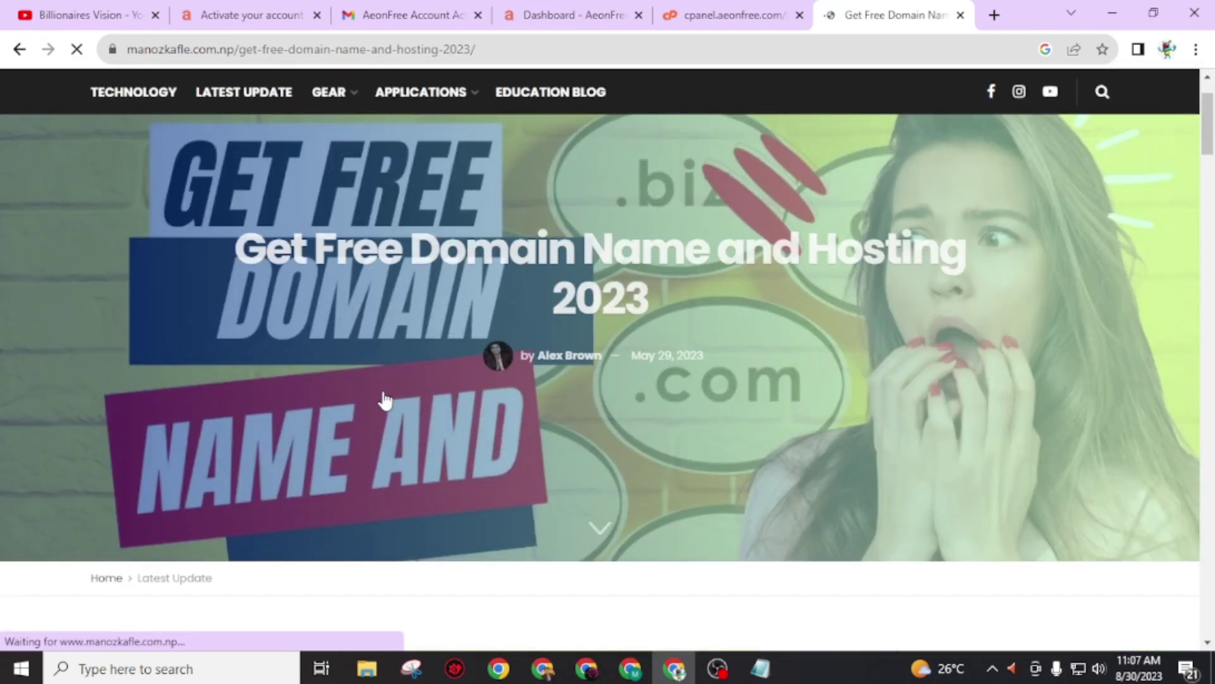
{"action": "scroll", "coordinate": [383, 398], "scroll_direction": "down", "scroll_amount": 10}
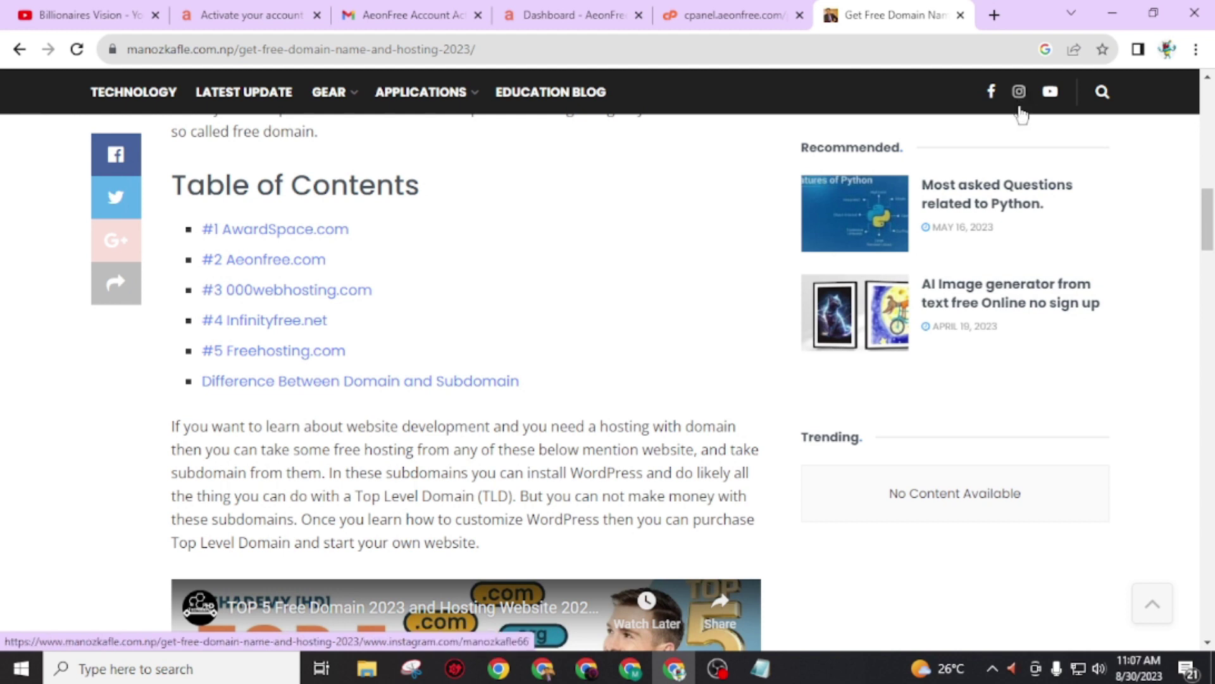
{"action": "key", "text": "ctrl+1"}
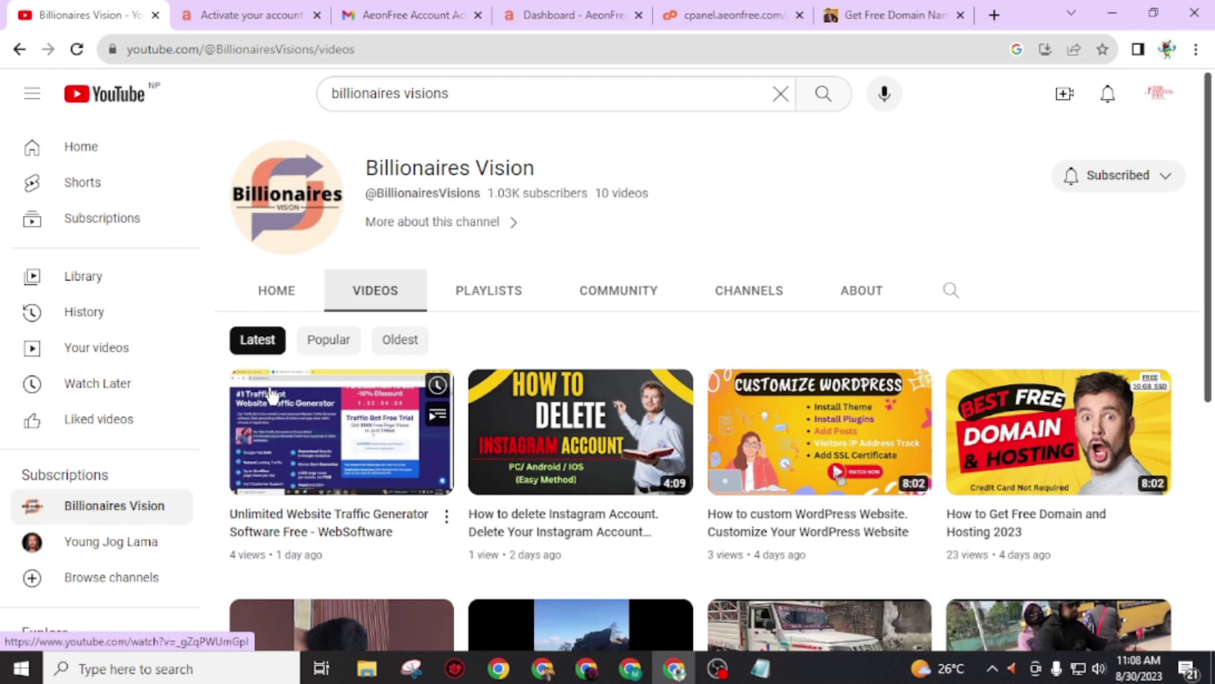